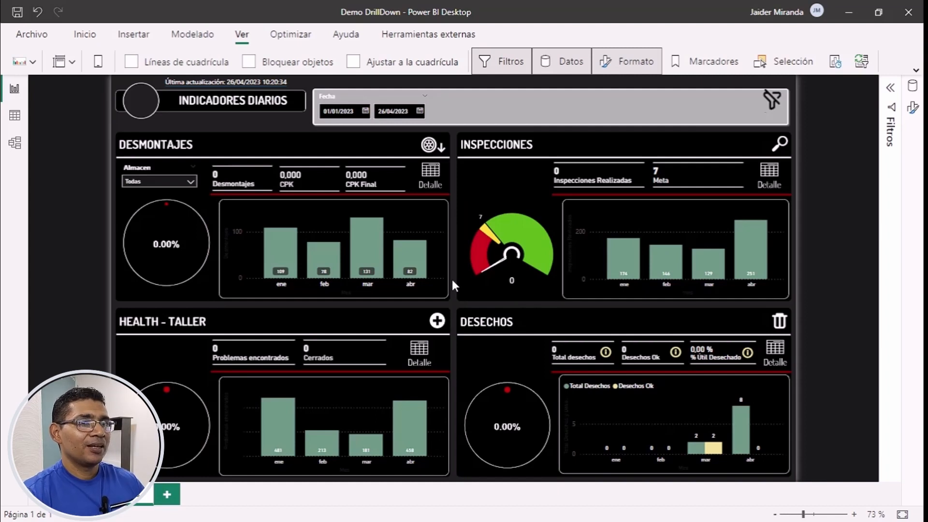
# - Examine which fields feed the X axis and the column Y axis of the Desmontajes chart
pyautogui.click(448, 217)
pyautogui.click(463, 210)
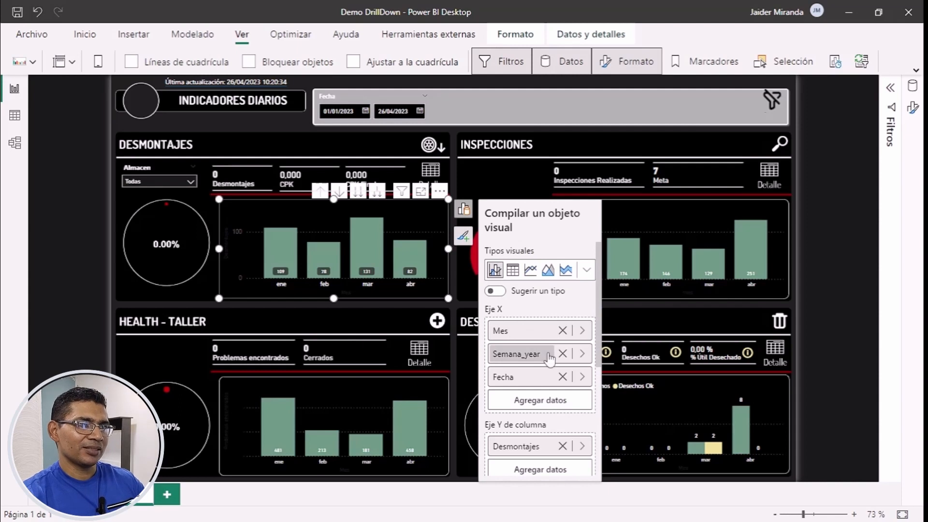
pyautogui.scroll(-1, 533, 389)
pyautogui.scroll(-2, 534, 389)
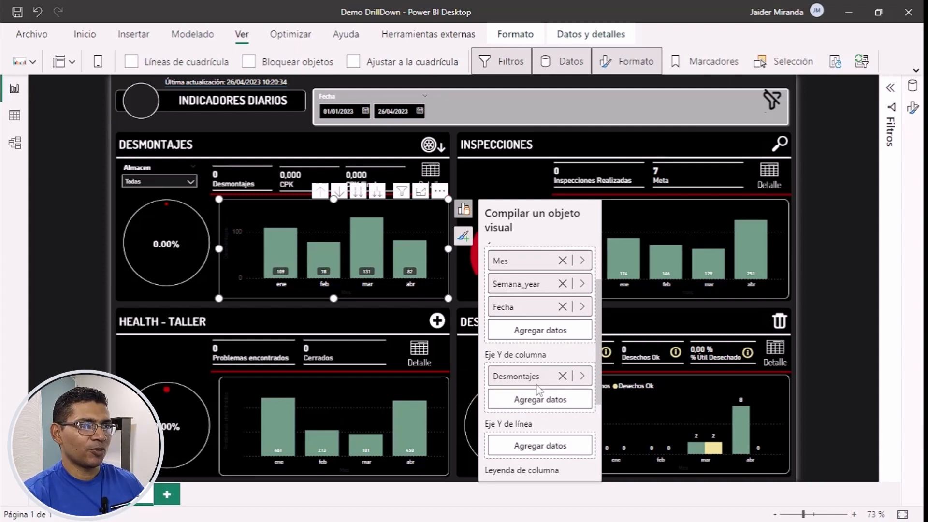
pyautogui.click(457, 308)
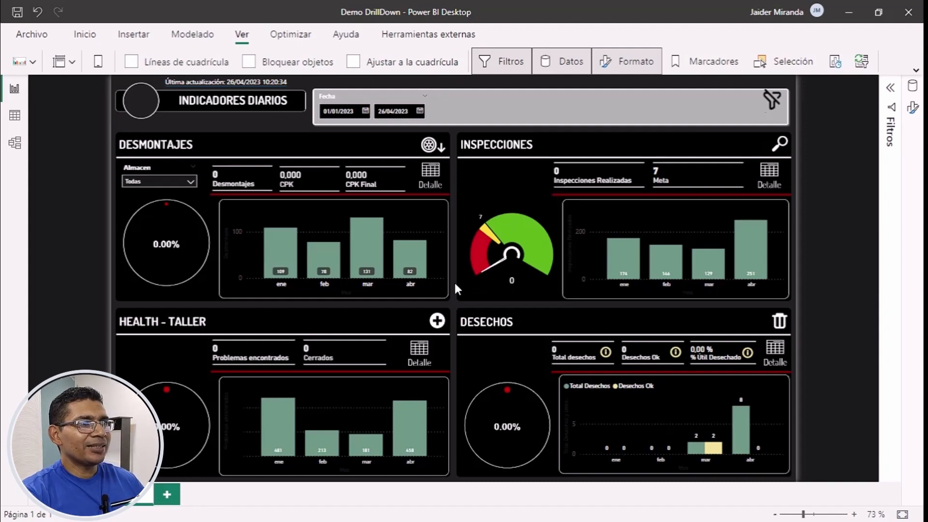
# - Drill down the Desmontajes chart into March and into Semana - 14 to reach the daily dates
pyautogui.moveTo(437, 276)
pyautogui.moveTo(380, 253)
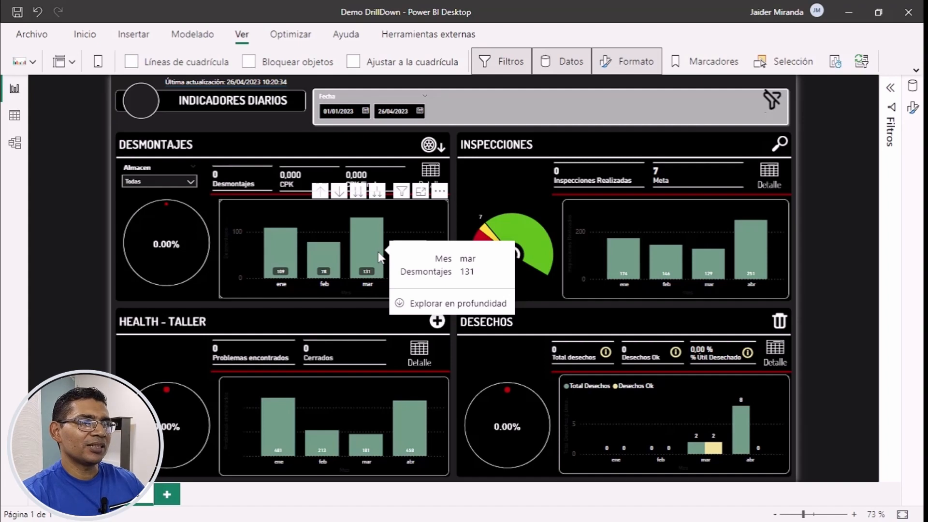
pyautogui.click(427, 302)
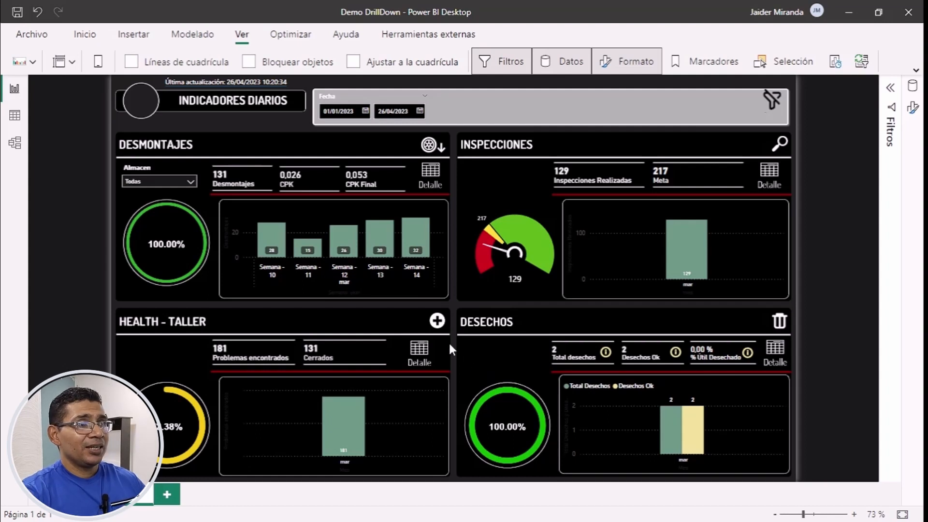
pyautogui.moveTo(414, 231)
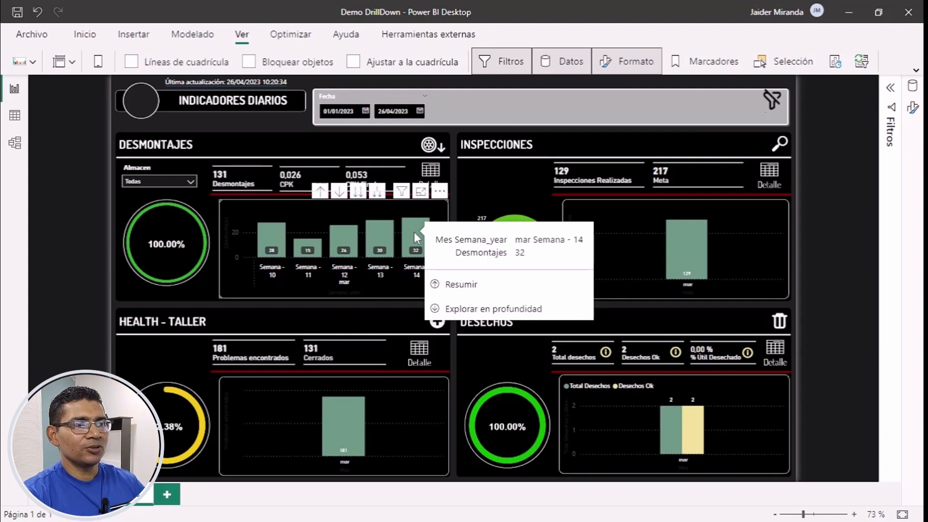
pyautogui.click(488, 309)
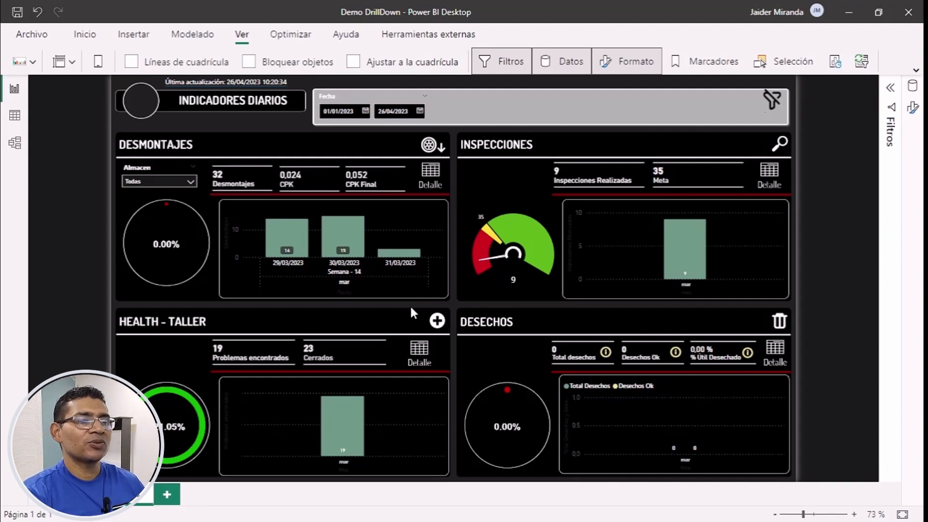
# - Drill down the Inspecciones chart from March through Semana - 14 to the daily level
pyautogui.moveTo(735, 251)
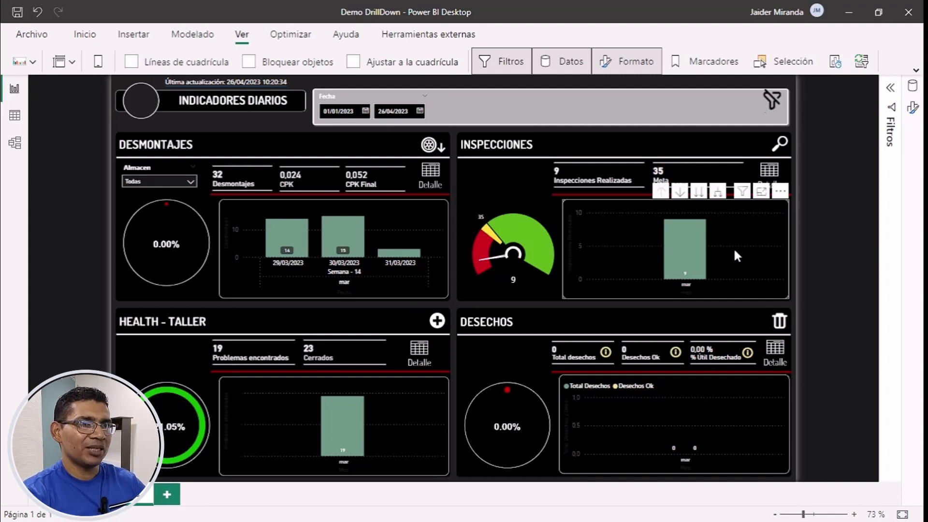
pyautogui.rightClick(693, 255)
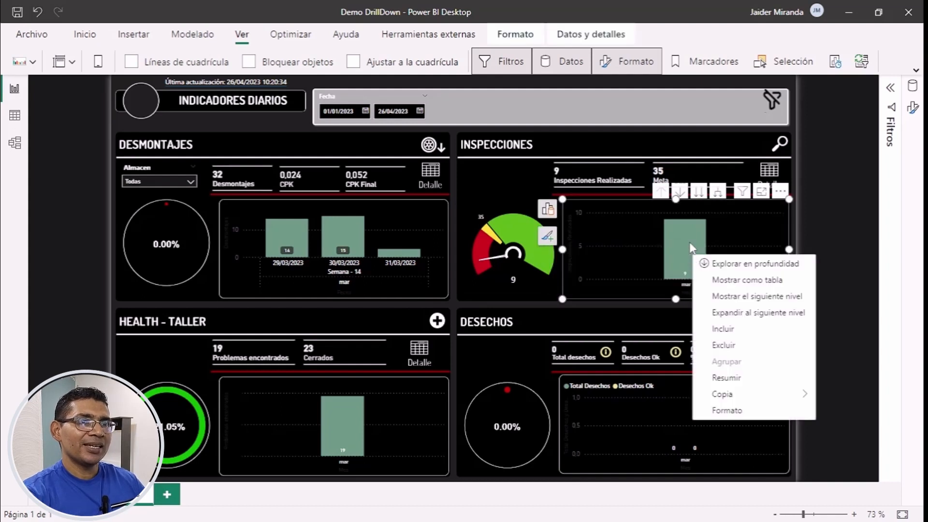
pyautogui.click(715, 263)
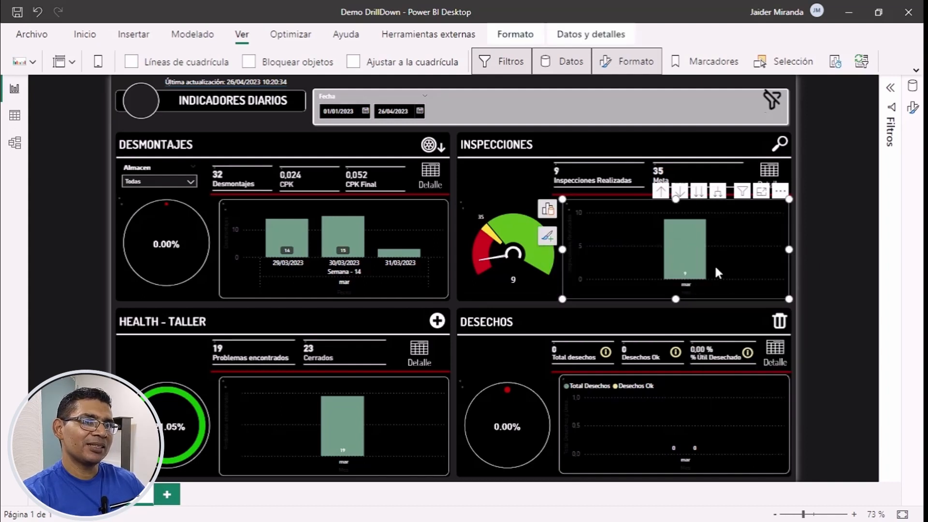
pyautogui.rightClick(688, 251)
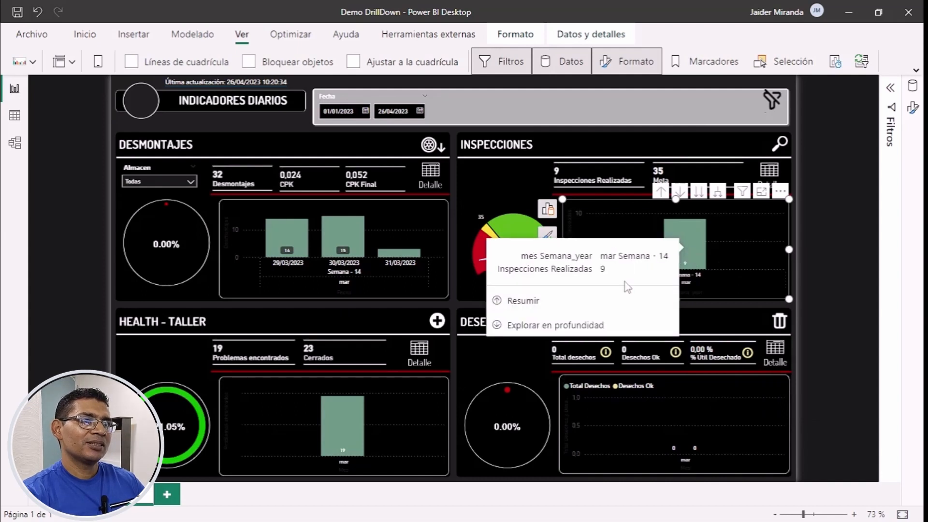
pyautogui.click(590, 326)
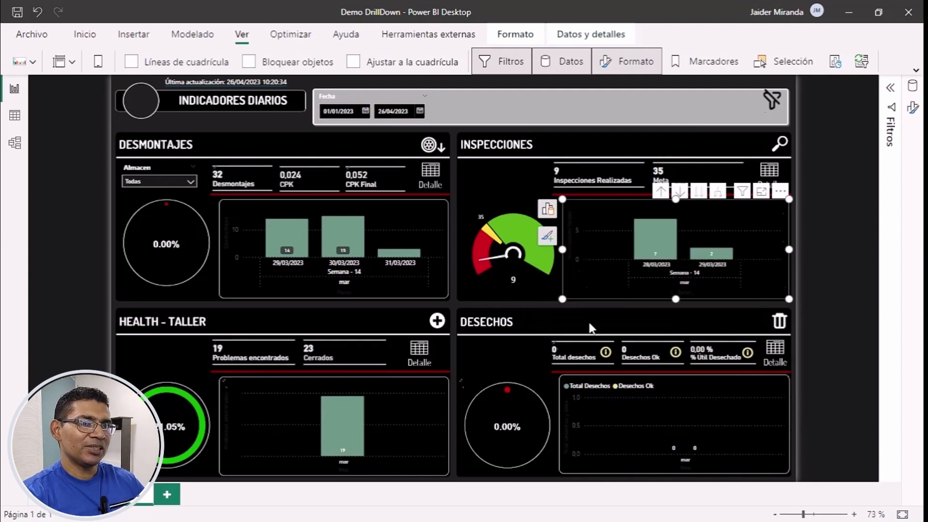
# - Drill down the Health - Taller chart from March through Semana - 14 to the daily level
pyautogui.rightClick(338, 425)
pyautogui.click(366, 426)
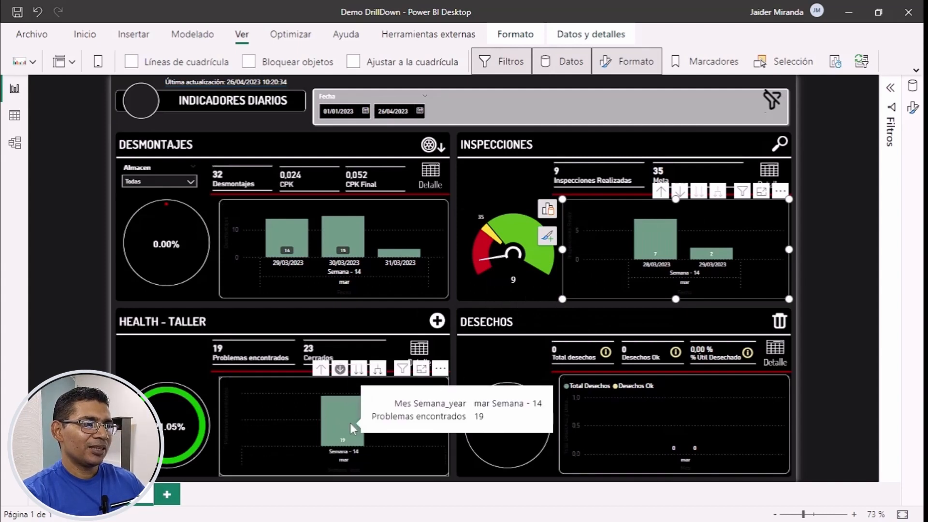
pyautogui.rightClick(351, 423)
pyautogui.click(391, 424)
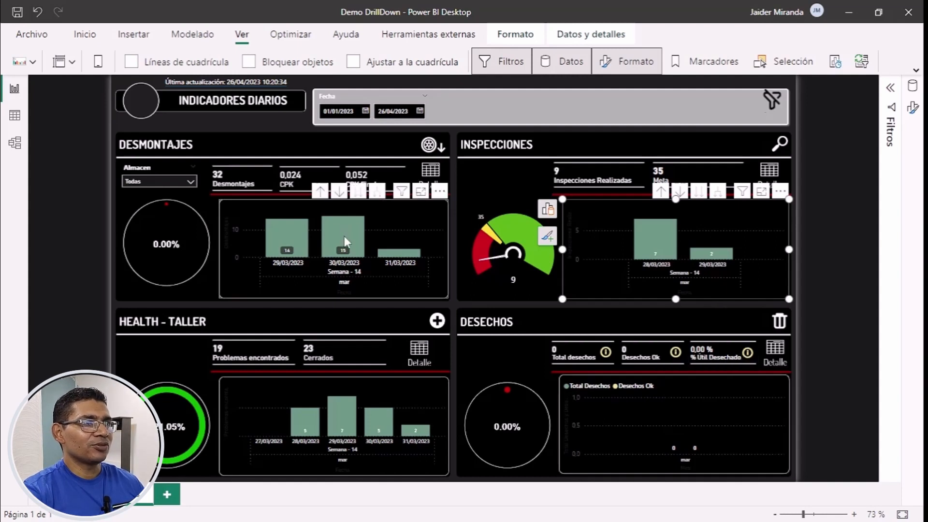
# - Drill the Desmontajes chart back up from the daily dates through the week to the month level
pyautogui.moveTo(346, 242)
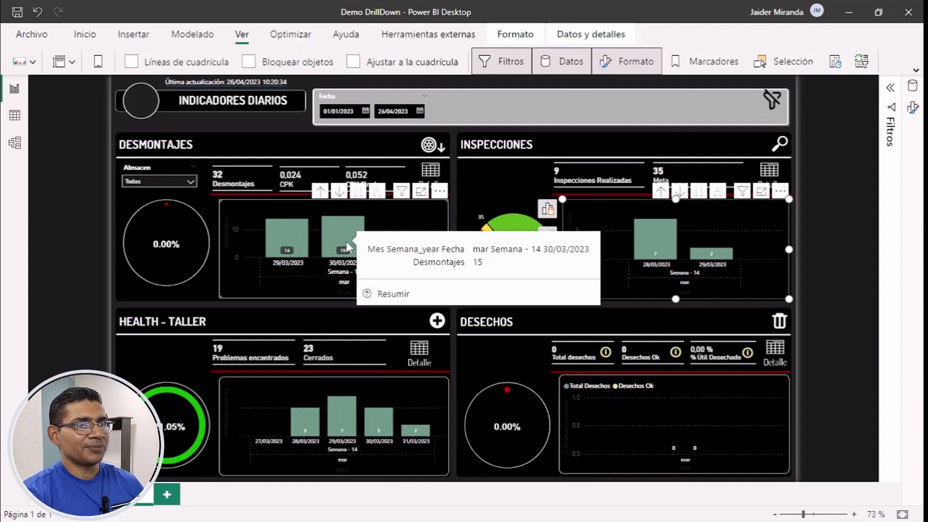
pyautogui.click(387, 298)
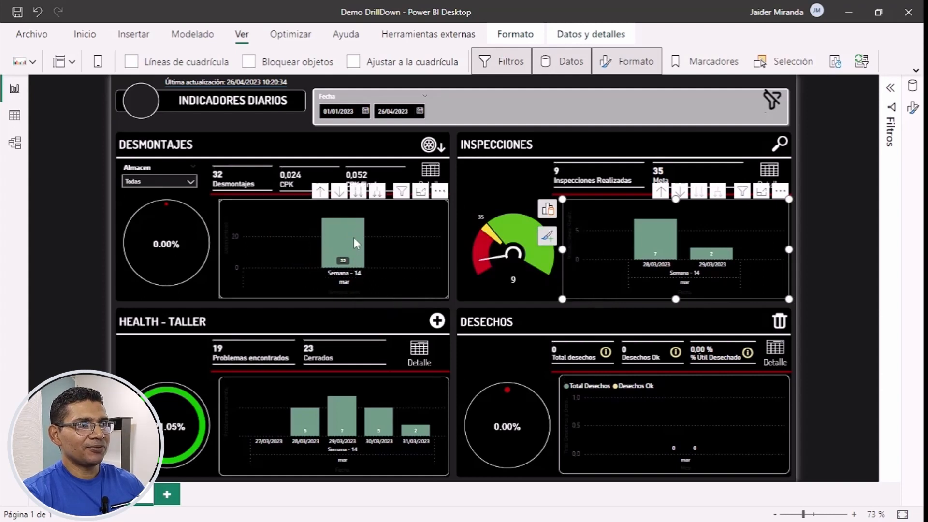
pyautogui.rightClick(352, 237)
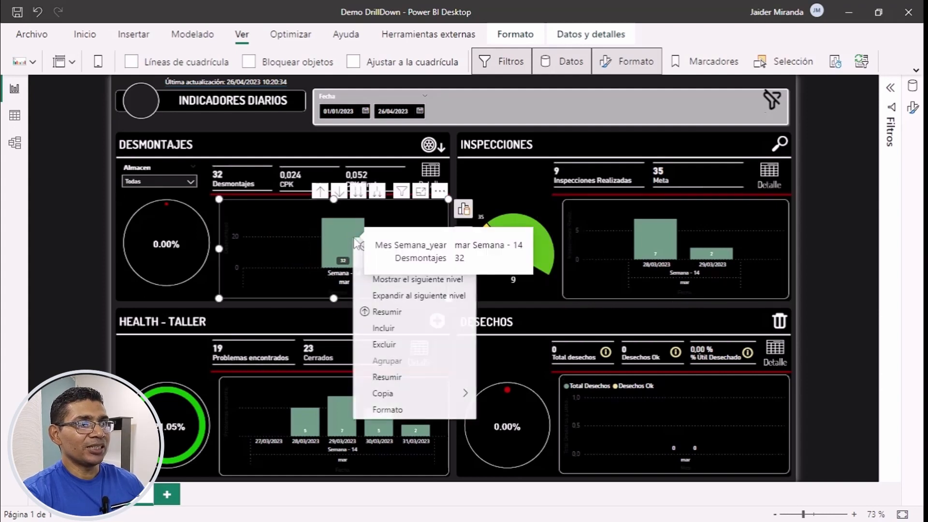
pyautogui.click(375, 314)
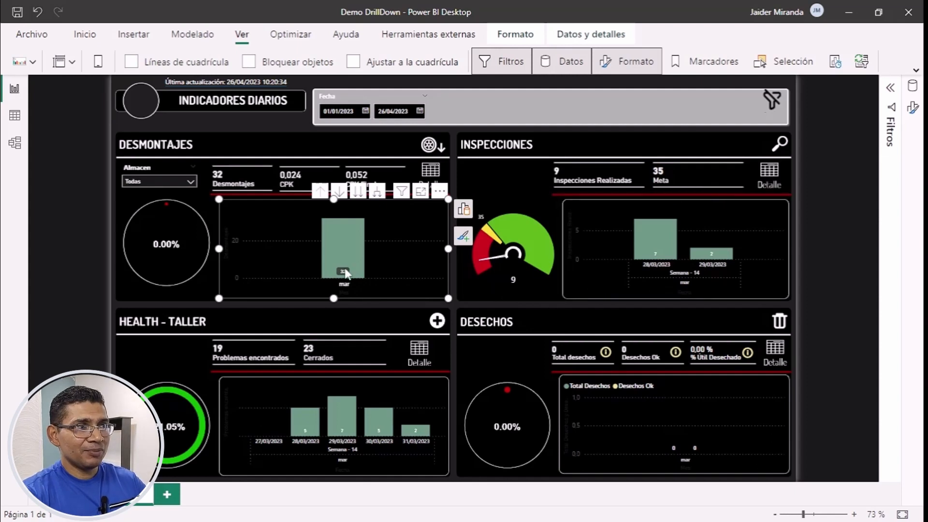
pyautogui.moveTo(346, 273)
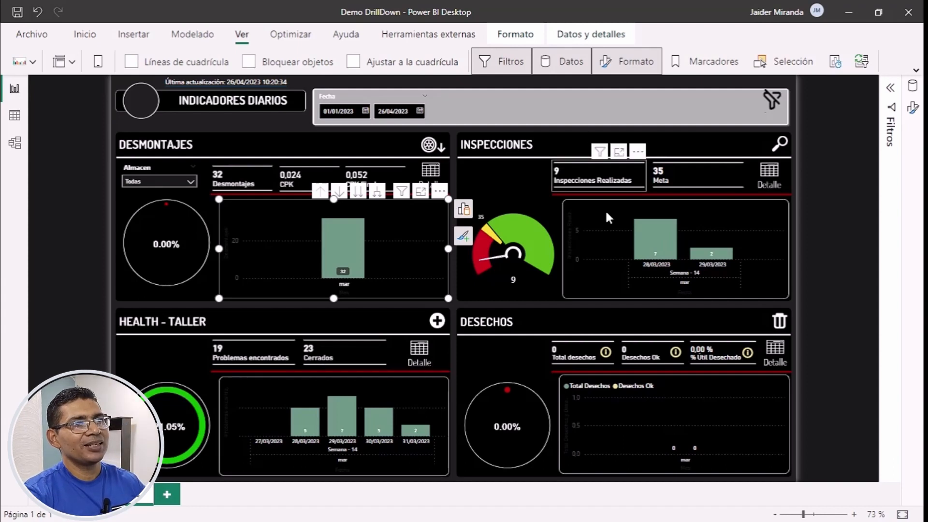
# - Drill the Inspecciones chart back up from the daily dates to the month level
pyautogui.moveTo(650, 249)
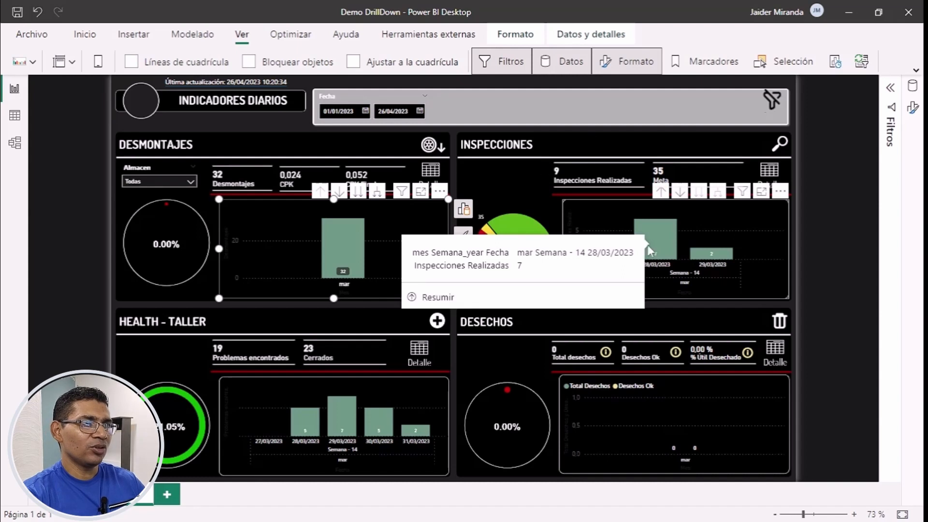
pyautogui.click(479, 297)
pyautogui.moveTo(683, 231)
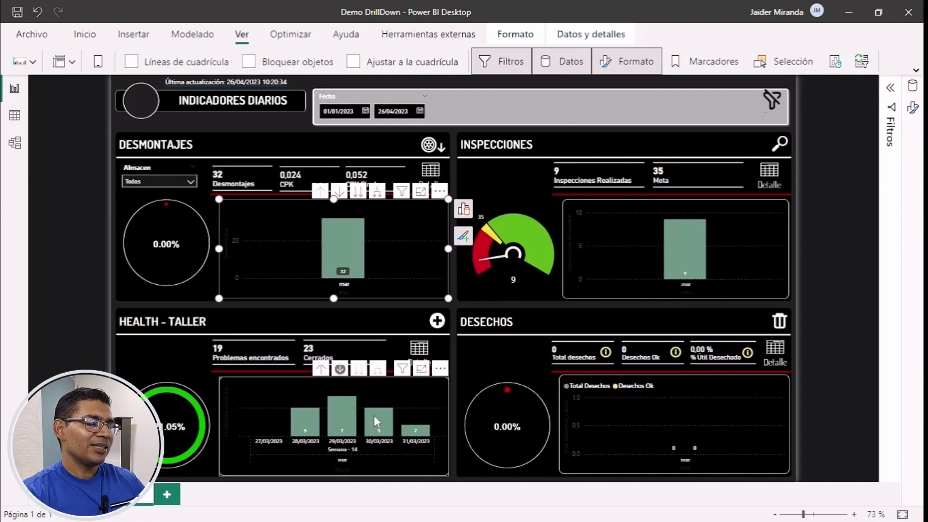
# - Drill the Health - Taller chart back up through the week level to the month level
pyautogui.moveTo(373, 416)
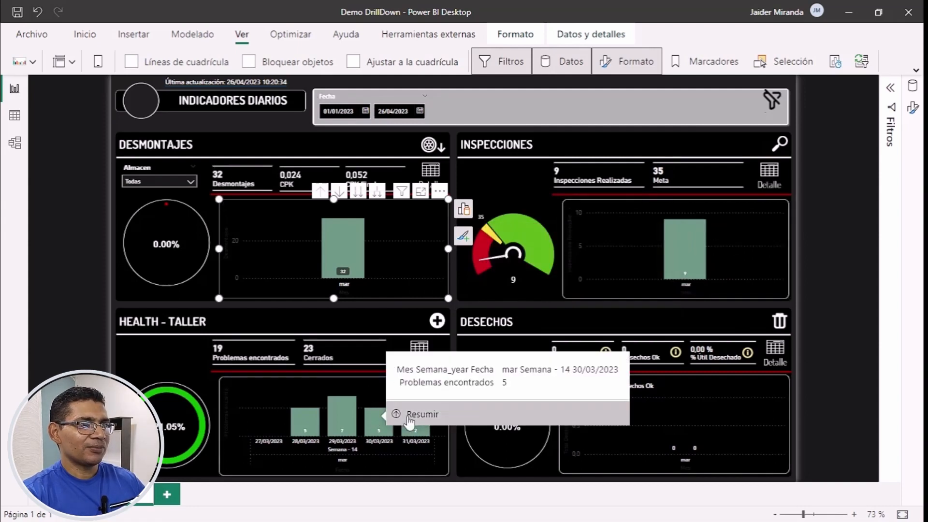
pyautogui.click(407, 415)
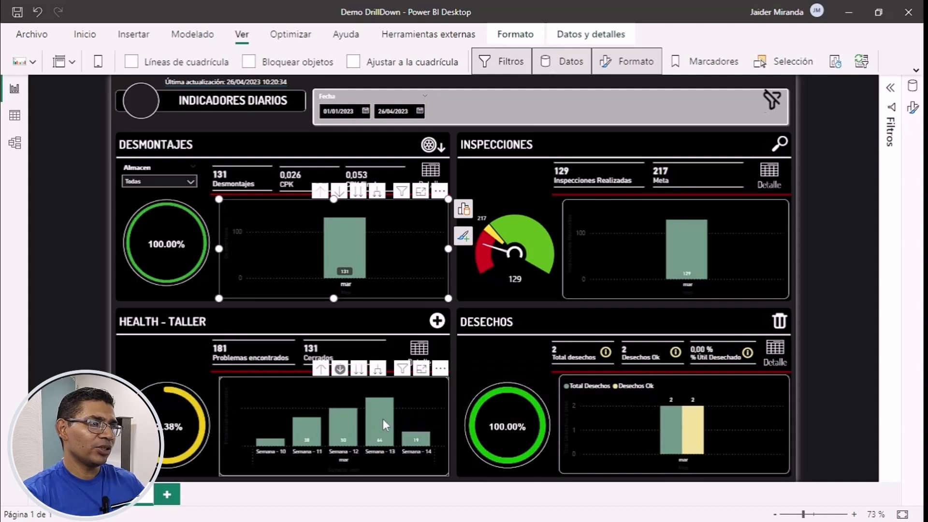
pyautogui.moveTo(383, 419)
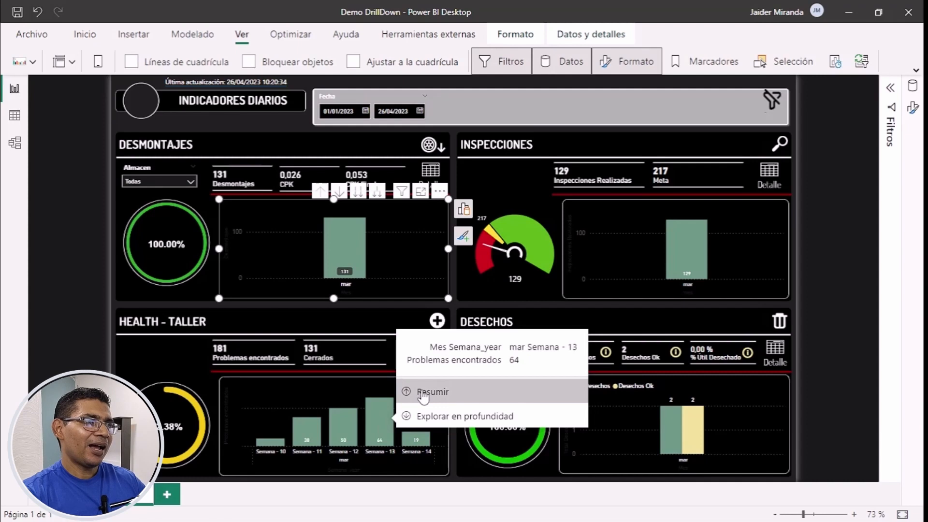
pyautogui.click(421, 393)
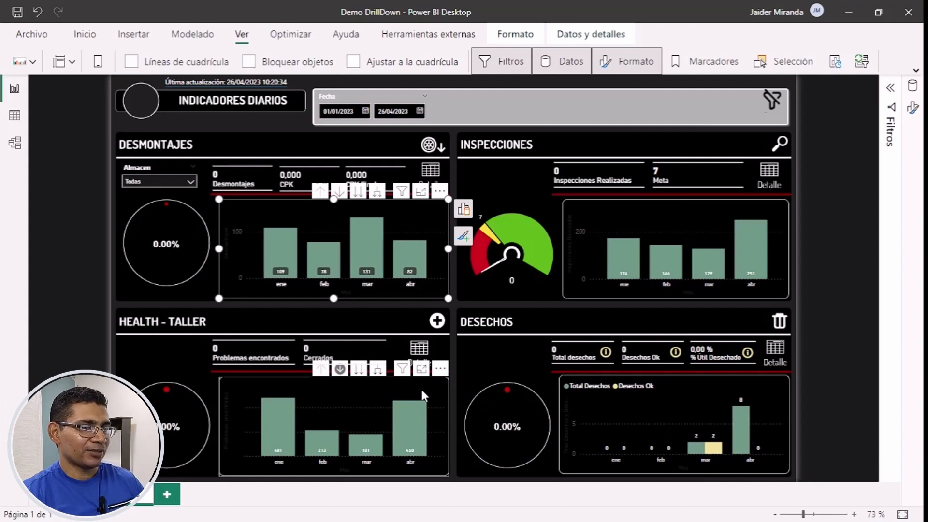
# - Duplicate the Indicadores Diarios report page
pyautogui.click(447, 320)
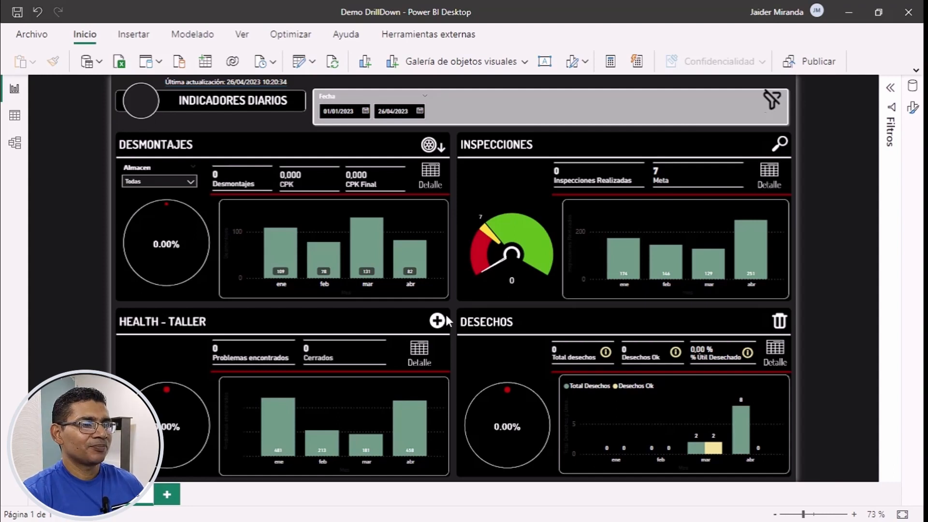
pyautogui.rightClick(149, 493)
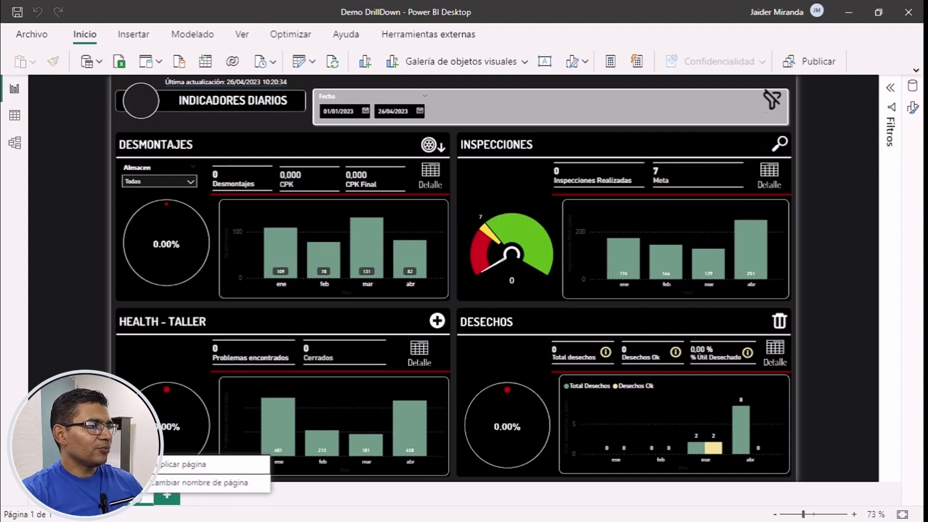
pyautogui.click(163, 467)
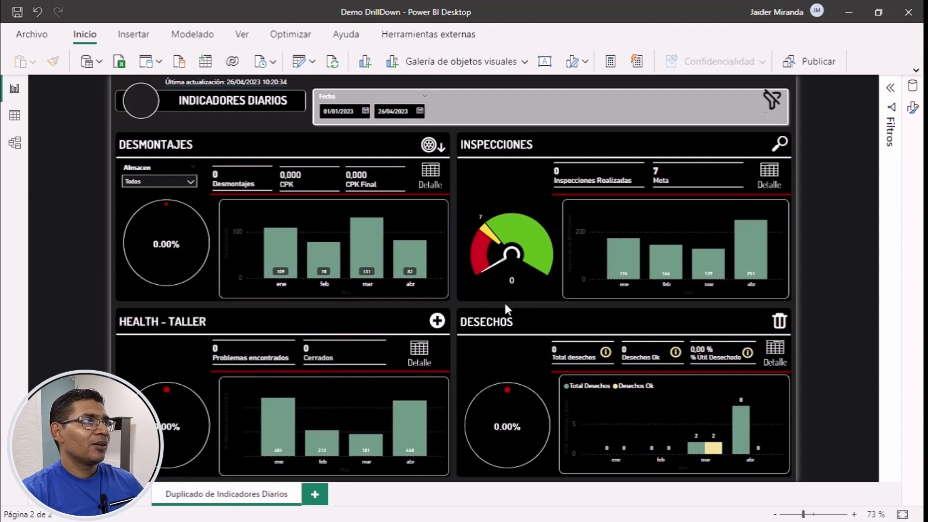
# - Start a new field parameter (Campos) and name it Periodo
pyautogui.click(203, 39)
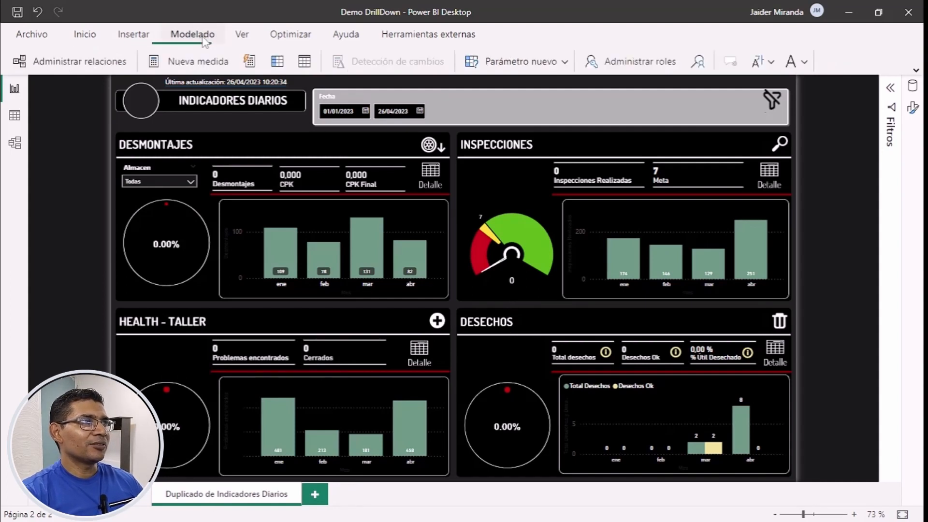
pyautogui.click(568, 64)
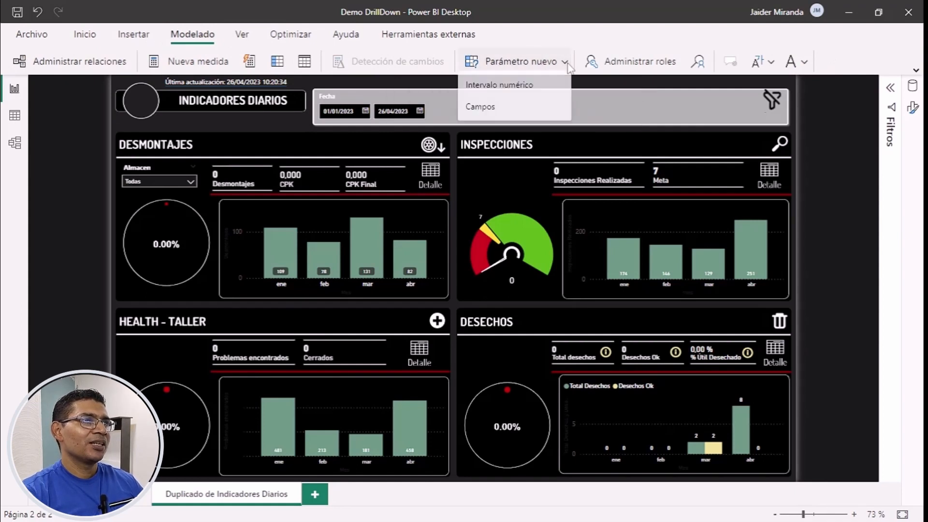
pyautogui.click(511, 111)
pyautogui.moveTo(352, 173); pyautogui.dragTo(237, 175)
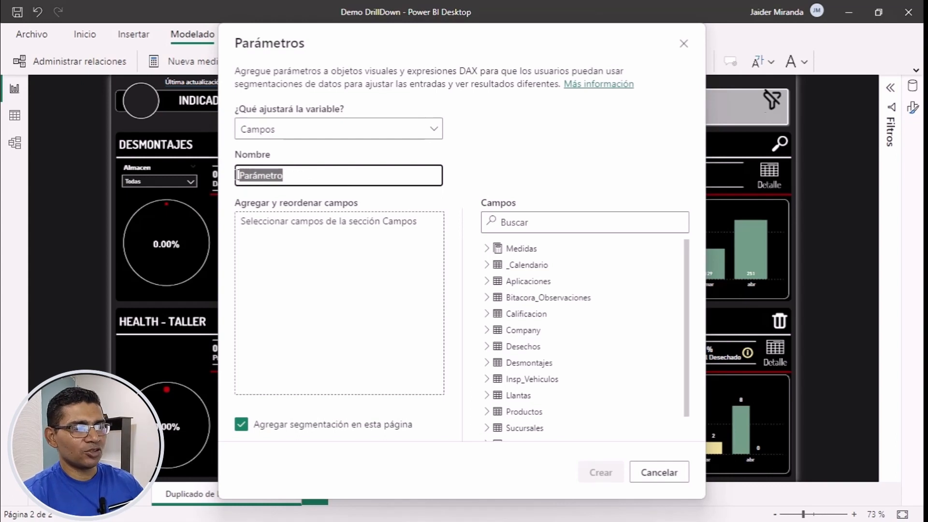
pyautogui.write('Periodo')
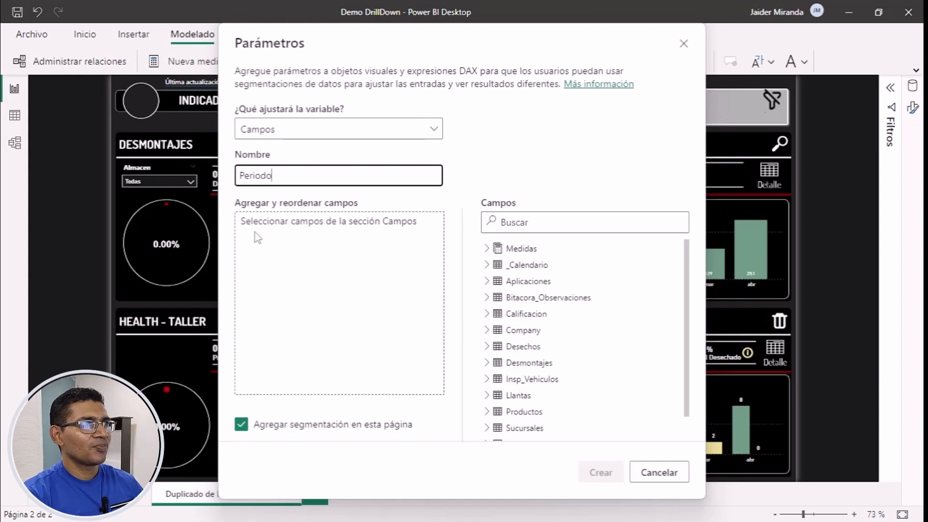
pyautogui.click(270, 227)
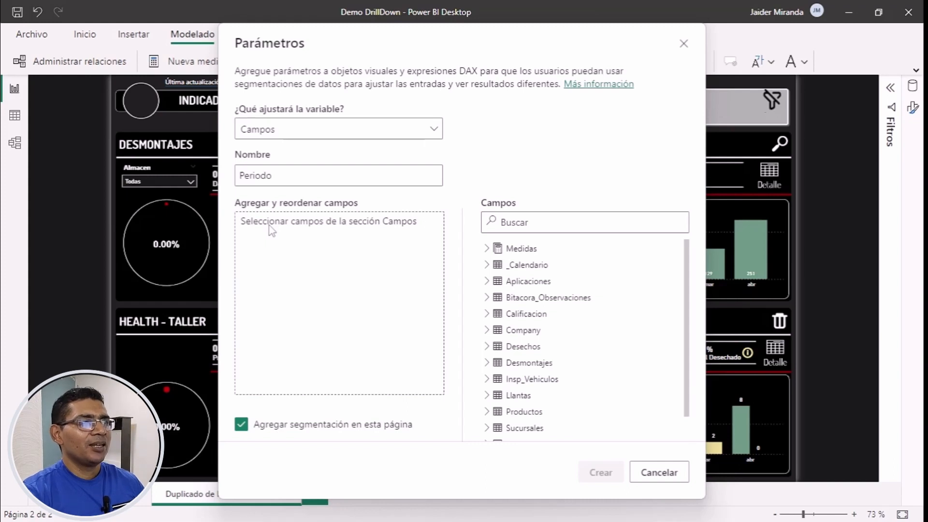
# - Add the Mes, Semana_year and Fecha fields from the _Calendario table to the Periodo parameter, in that order
pyautogui.click(489, 265)
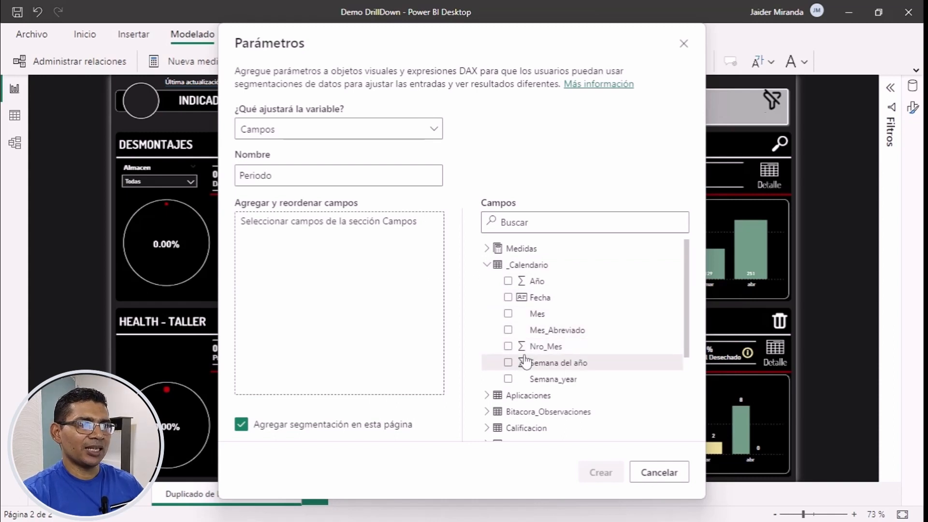
pyautogui.click(508, 315)
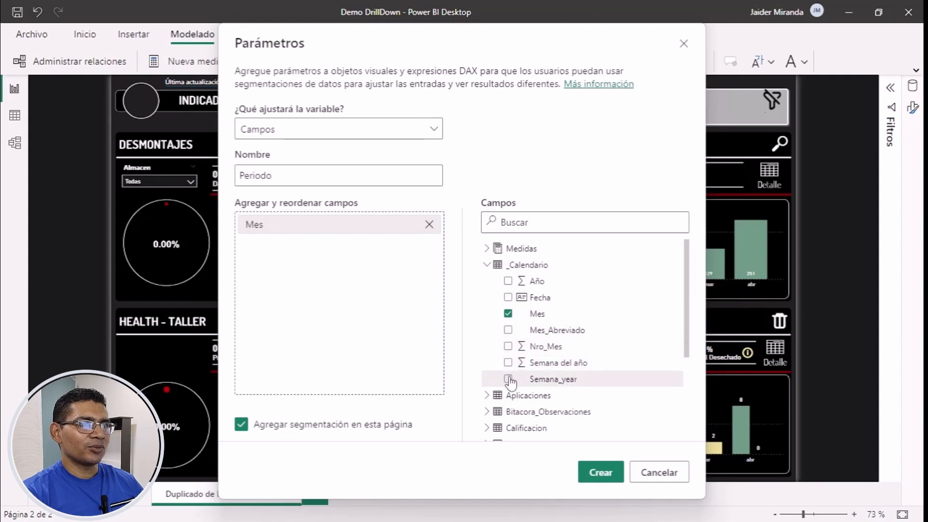
pyautogui.click(508, 379)
pyautogui.click(508, 298)
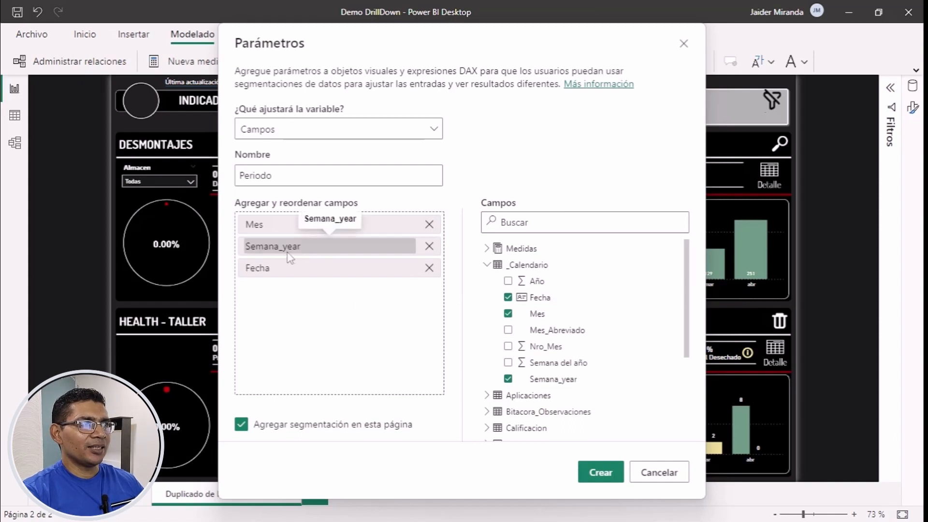
# - Rename the parameter's Semana_year entry as "Semana - Año" and create the parameter with its slicer on this page
pyautogui.doubleClick(306, 248)
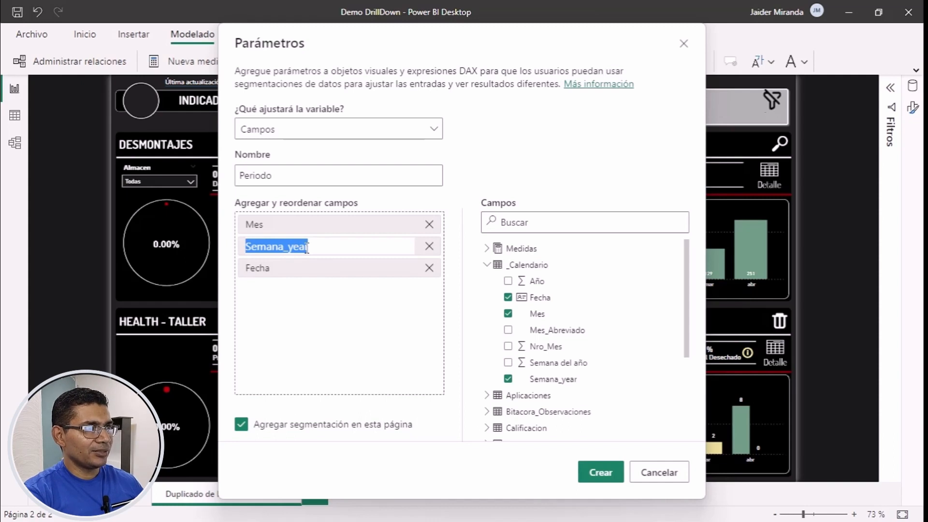
pyautogui.write('S')
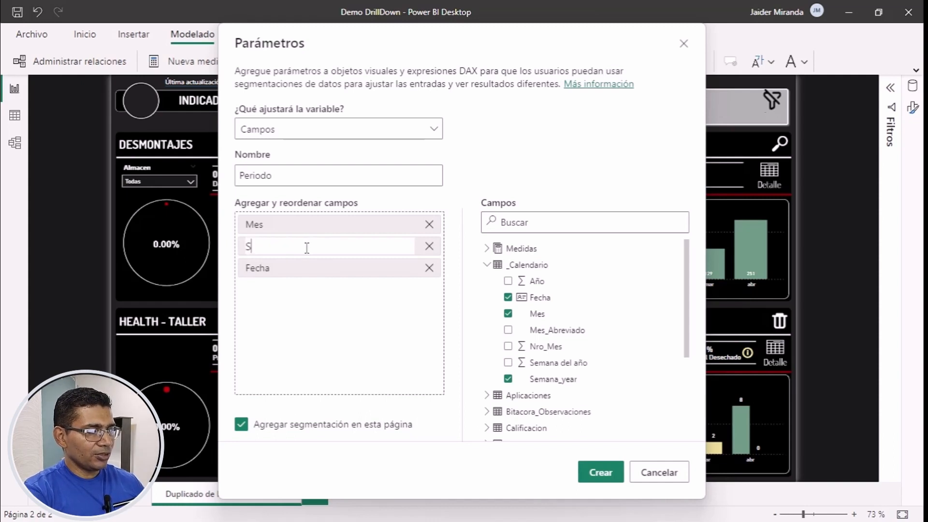
pyautogui.write('emana - Año')
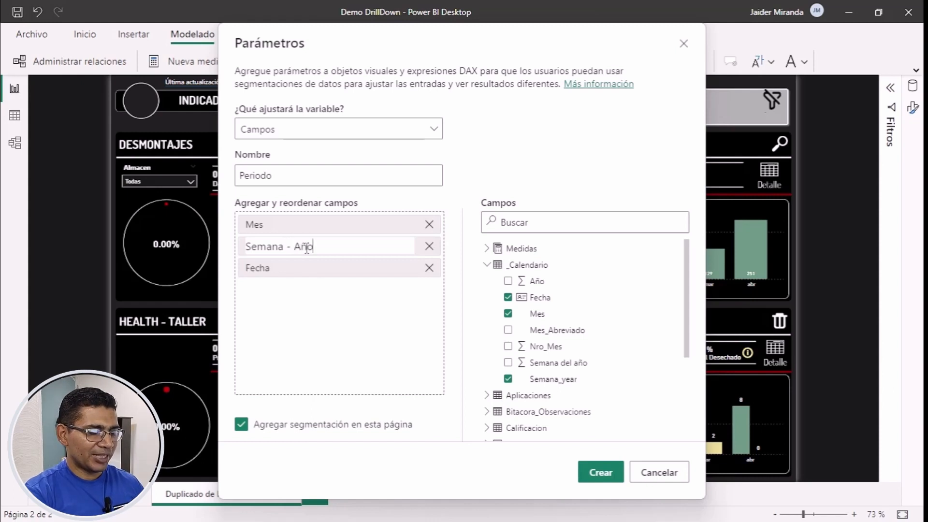
pyautogui.press('Return')
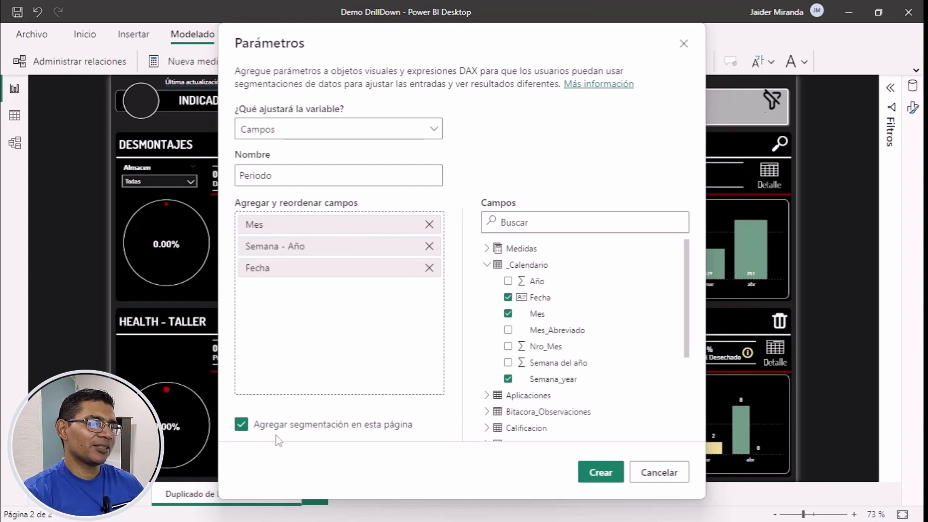
pyautogui.click(604, 473)
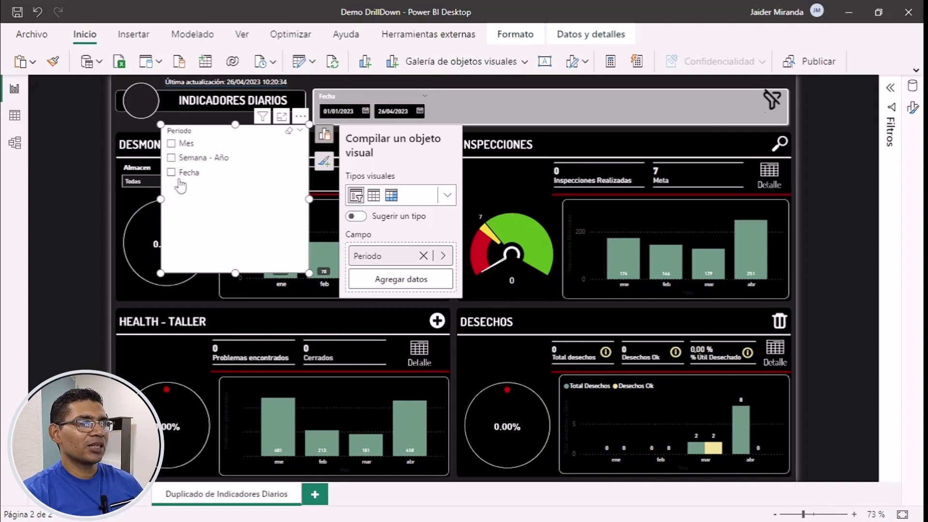
# - Shorten the Periodo slicer to fit its three options, move it into the grey header band beside the Fecha slicer, and show the data fields
pyautogui.moveTo(236, 273); pyautogui.dragTo(237, 185)
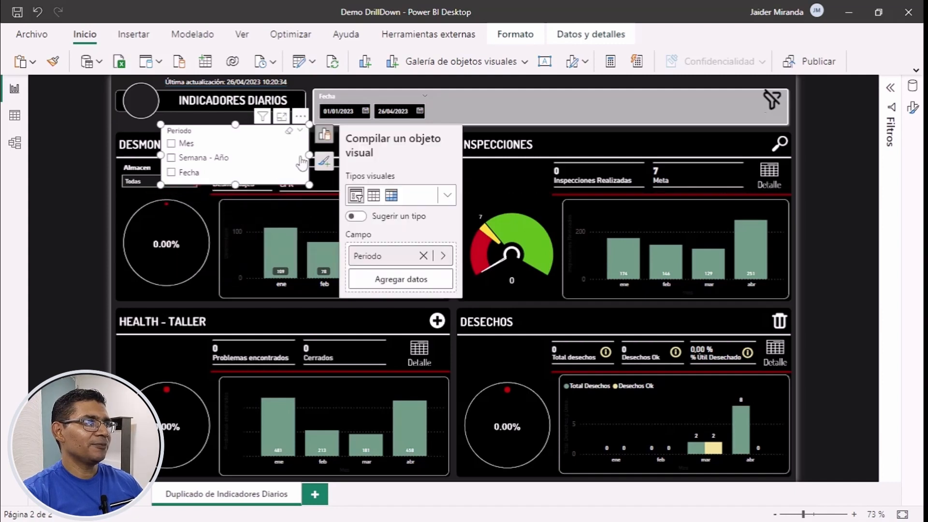
pyautogui.moveTo(302, 163); pyautogui.dragTo(608, 94)
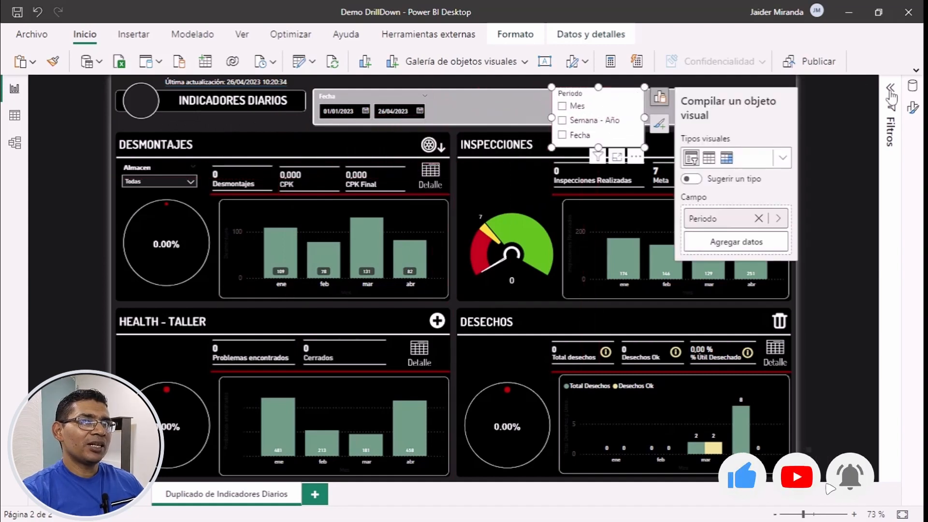
pyautogui.click(913, 87)
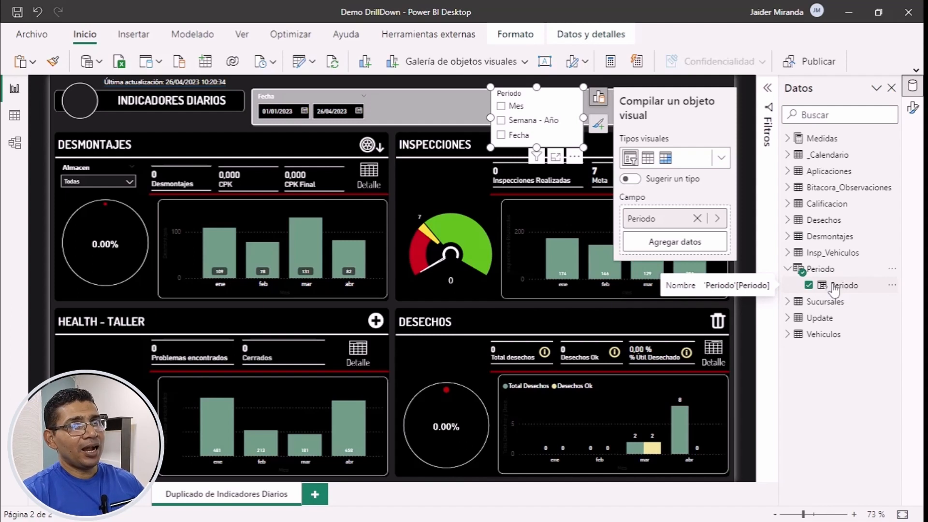
pyautogui.click(428, 127)
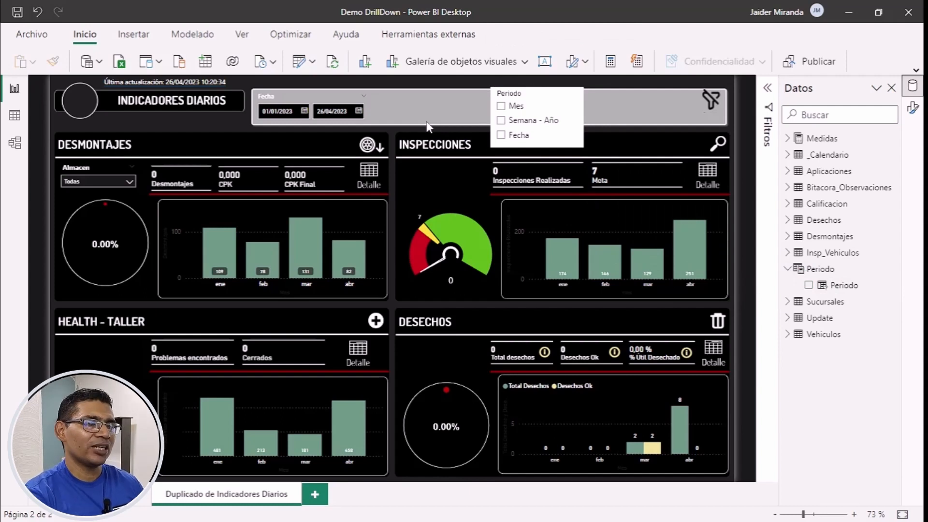
# - Replace Mes, Semana_year and Fecha on the Desmontajes column chart's X axis with the Periodo parameter
pyautogui.click(384, 207)
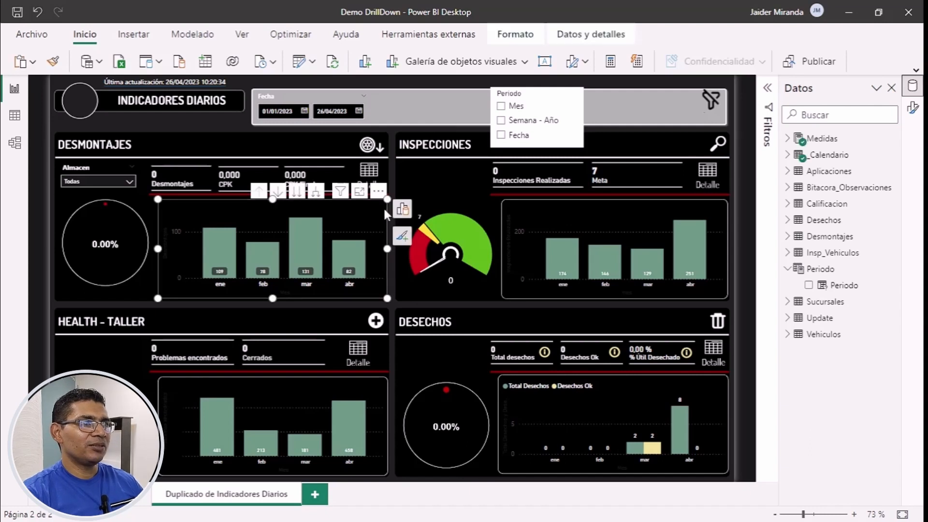
pyautogui.click(402, 208)
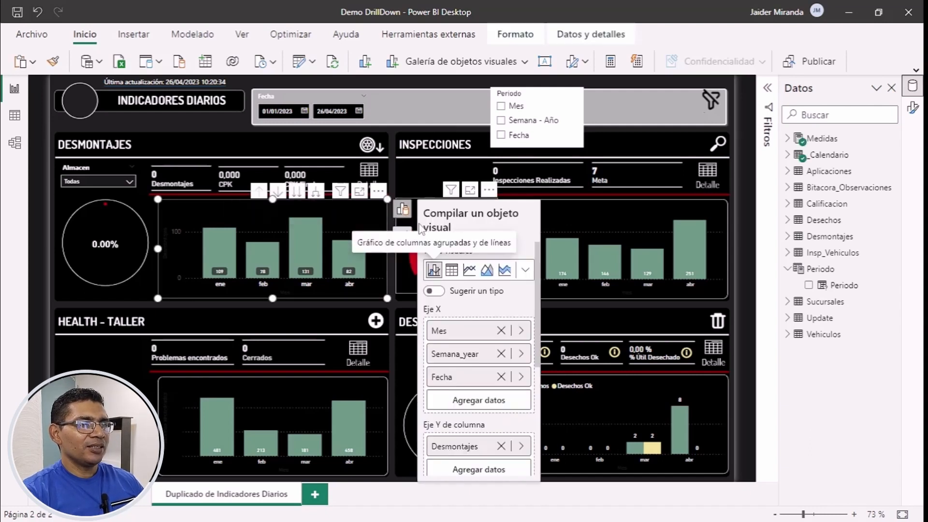
pyautogui.click(501, 331)
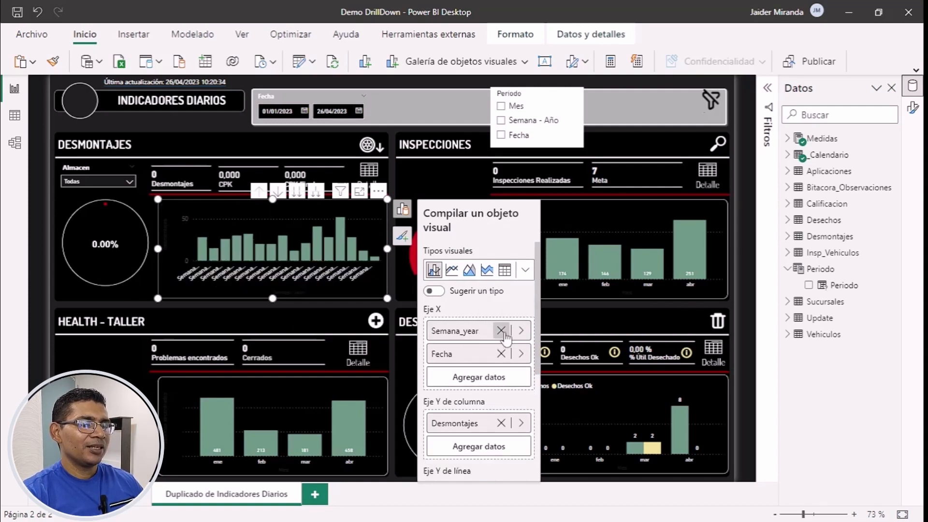
pyautogui.click(502, 331)
pyautogui.click(501, 331)
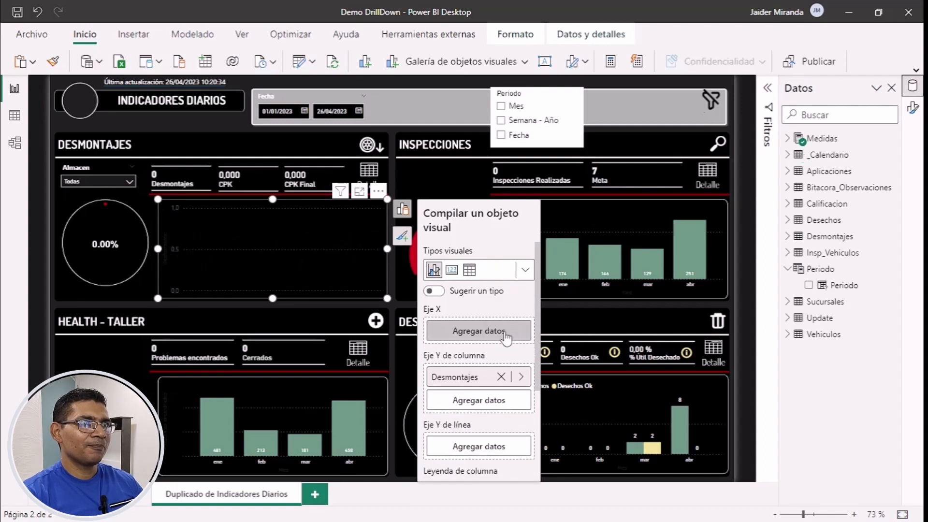
pyautogui.click(505, 334)
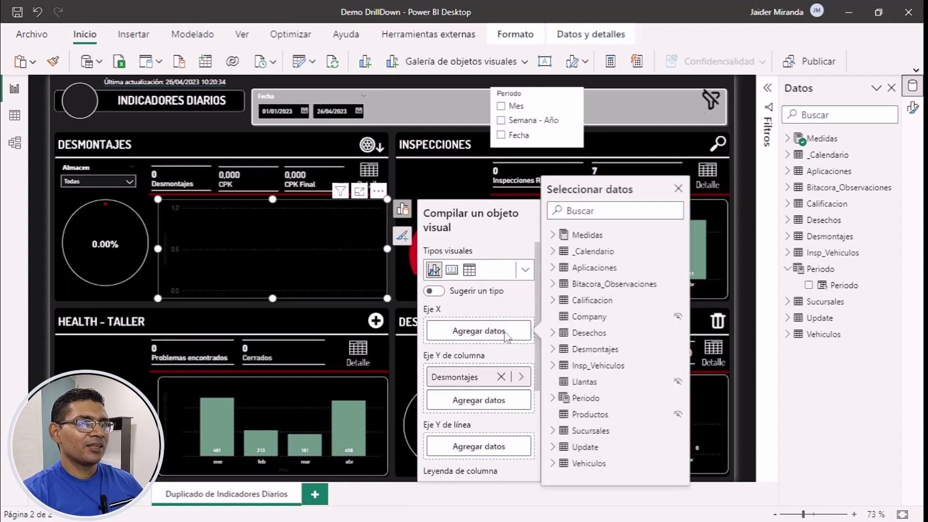
pyautogui.click(554, 399)
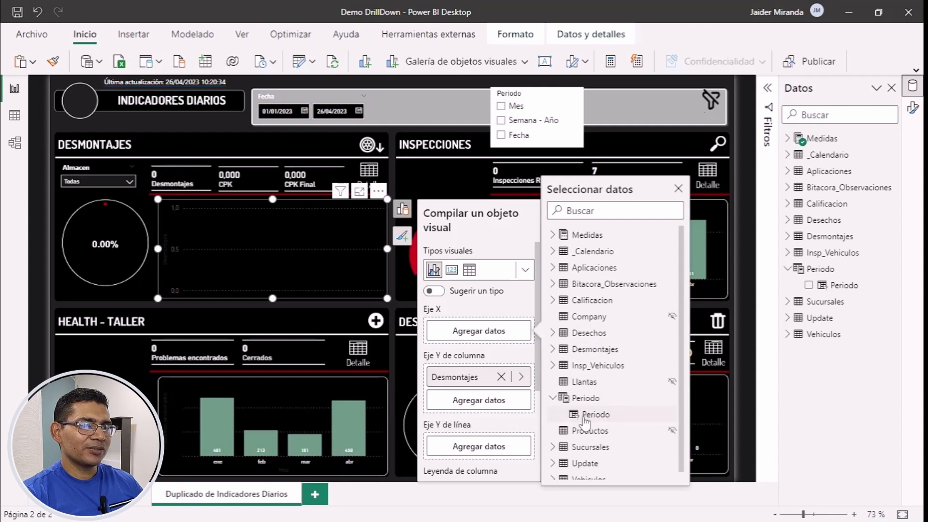
pyautogui.click(590, 415)
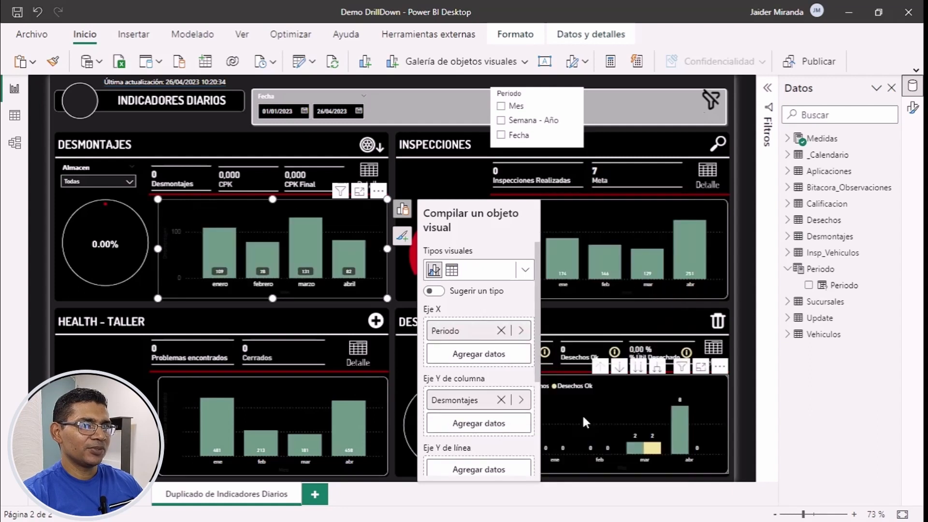
pyautogui.click(453, 190)
# - Replace the calendar fields on the Inspecciones column chart's X axis with the Periodo parameter
pyautogui.click(596, 201)
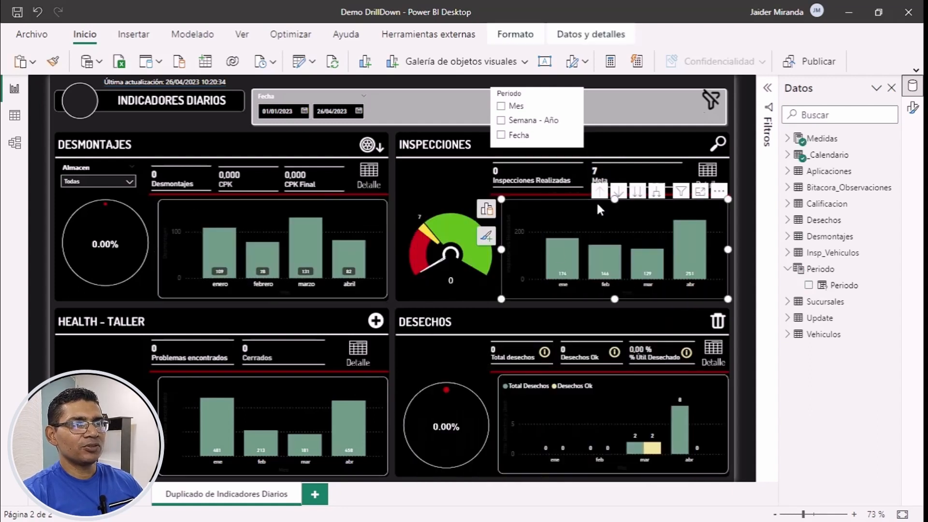
pyautogui.click(485, 211)
pyautogui.click(432, 330)
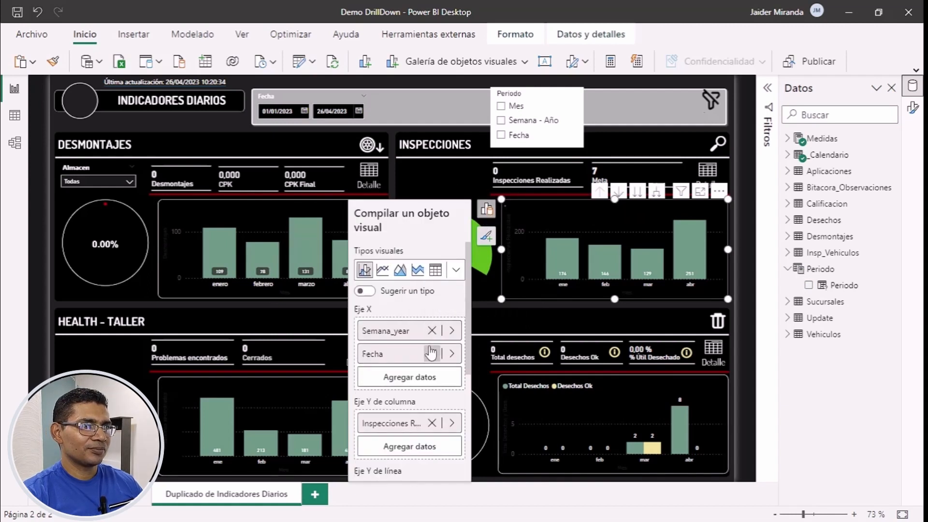
pyautogui.click(432, 330)
pyautogui.click(431, 355)
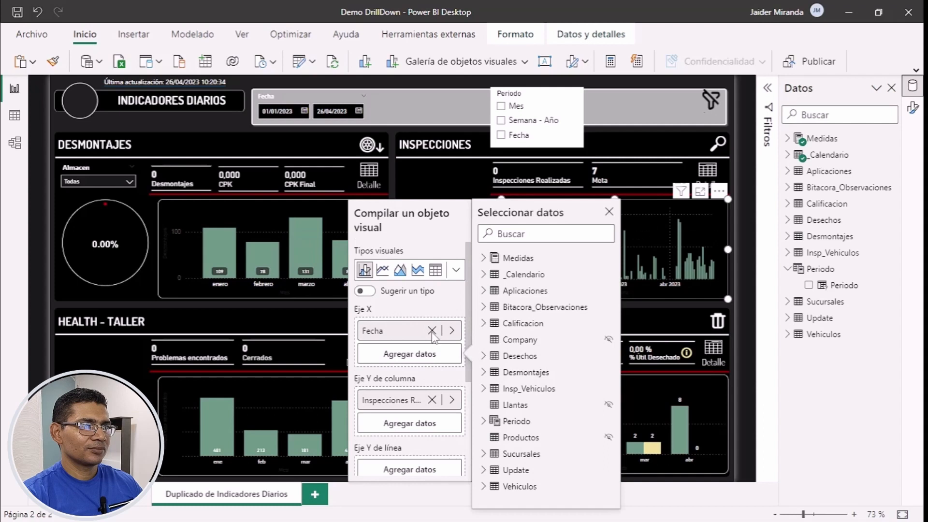
pyautogui.click(432, 330)
pyautogui.click(440, 333)
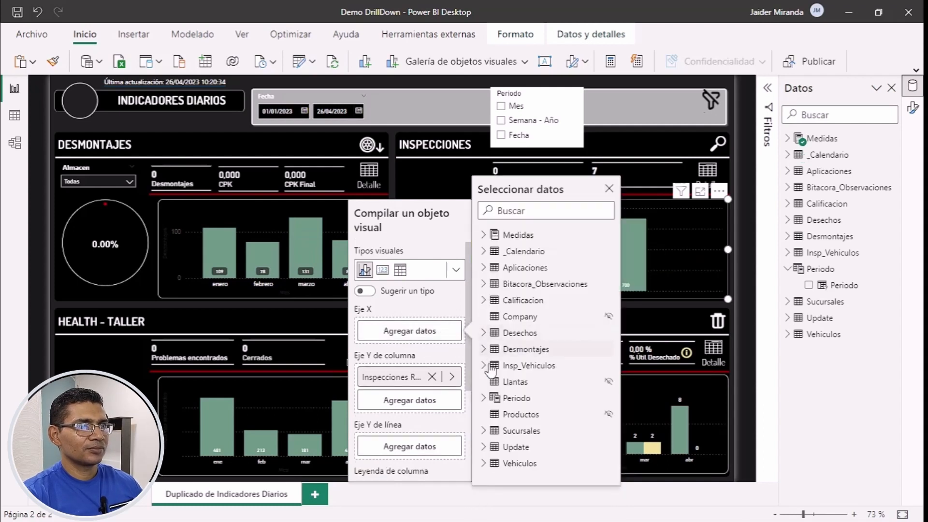
pyautogui.click(484, 398)
pyautogui.click(519, 415)
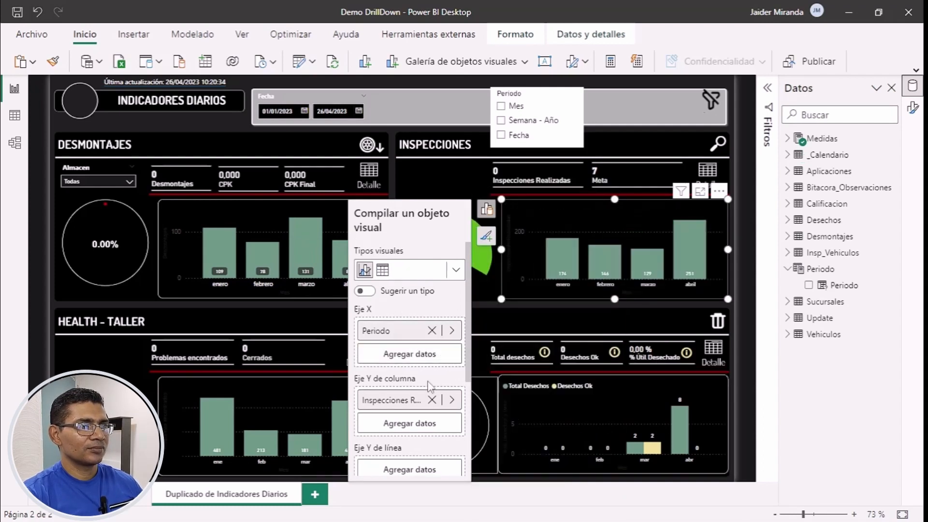
pyautogui.click(112, 347)
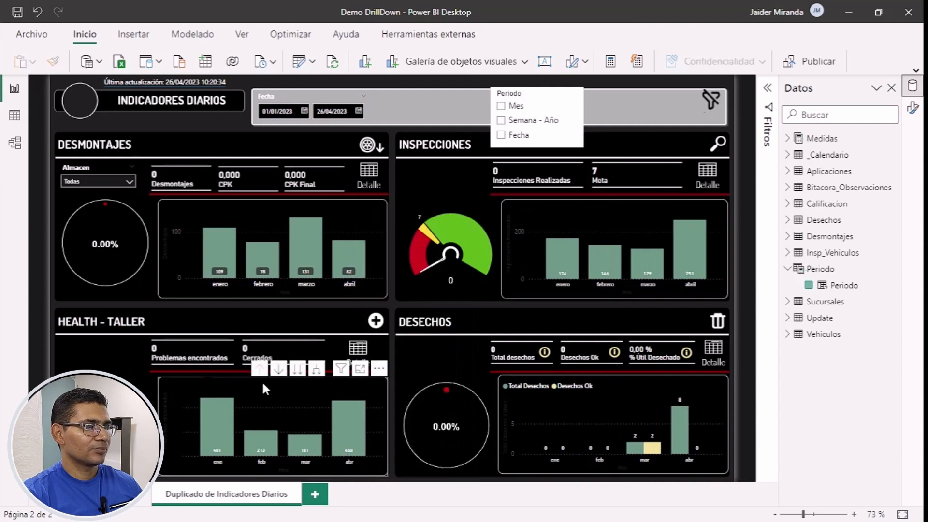
# - Replace Mes, Semana_year and Fecha on the Health - Taller column chart's X axis with the Periodo parameter
pyautogui.click(372, 384)
pyautogui.click(403, 386)
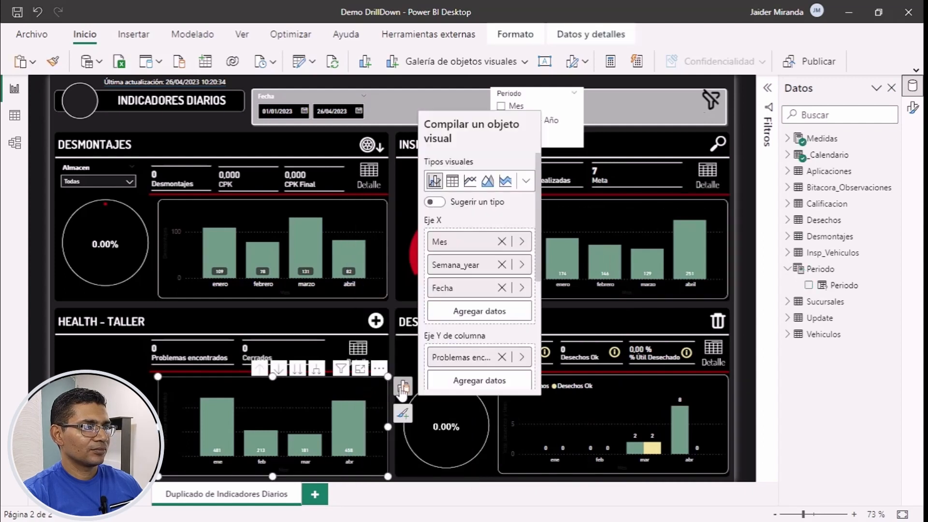
pyautogui.click(501, 241)
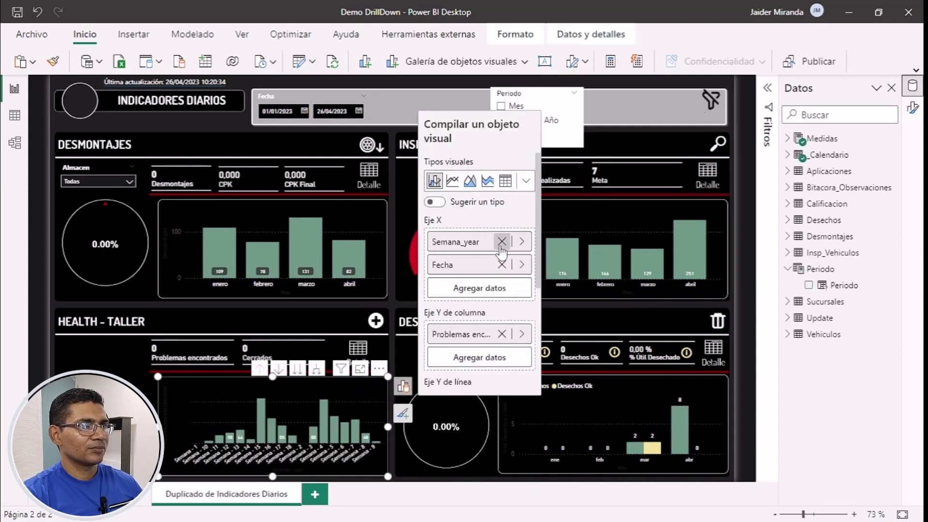
pyautogui.click(501, 241)
pyautogui.click(502, 241)
pyautogui.click(502, 244)
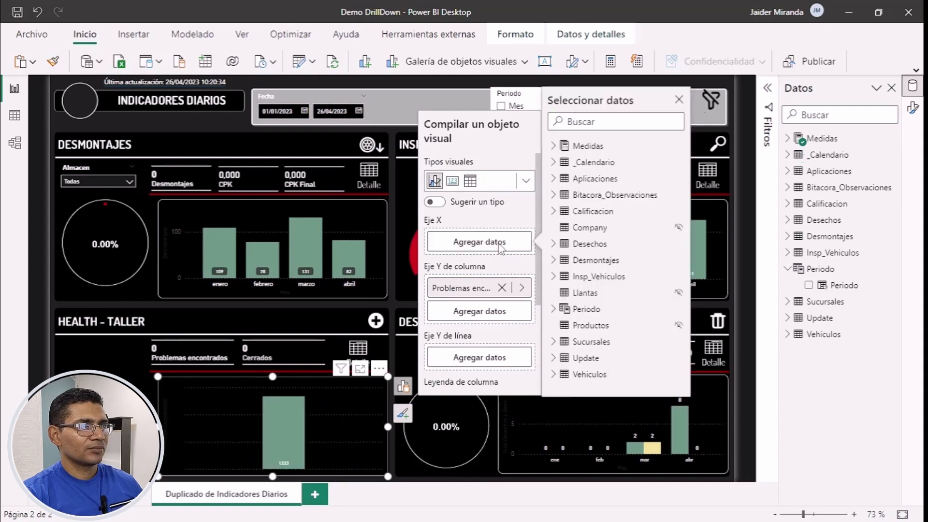
pyautogui.click(572, 309)
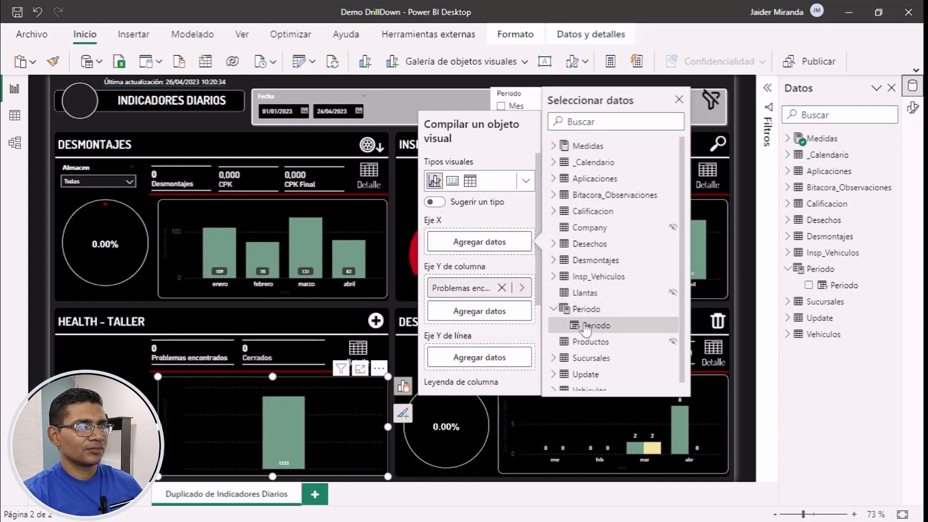
pyautogui.click(584, 326)
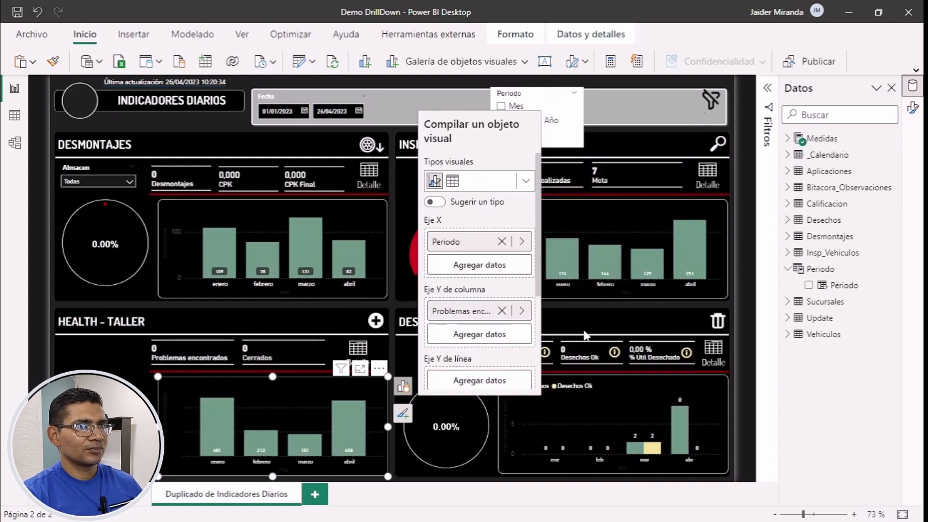
pyautogui.click(485, 483)
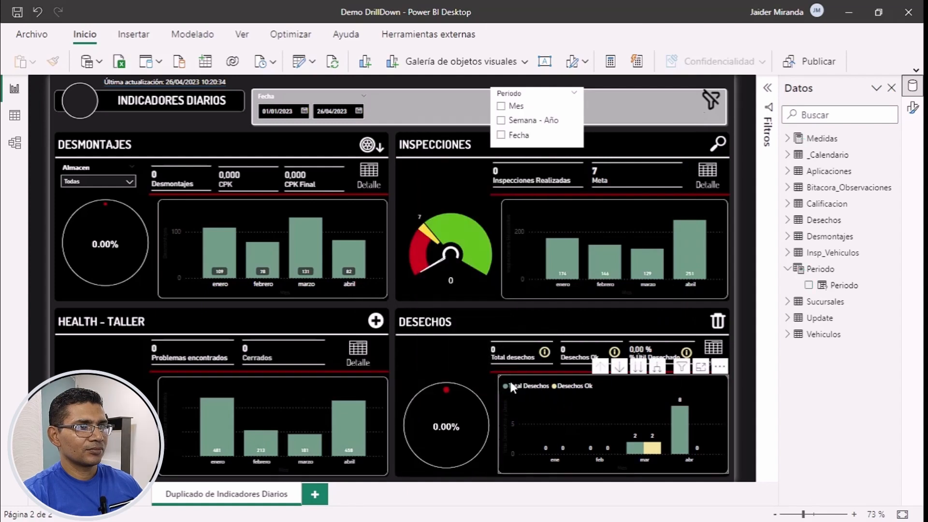
# - Replace the calendar fields on the Desechos column chart's X axis with the Periodo parameter
pyautogui.click(510, 382)
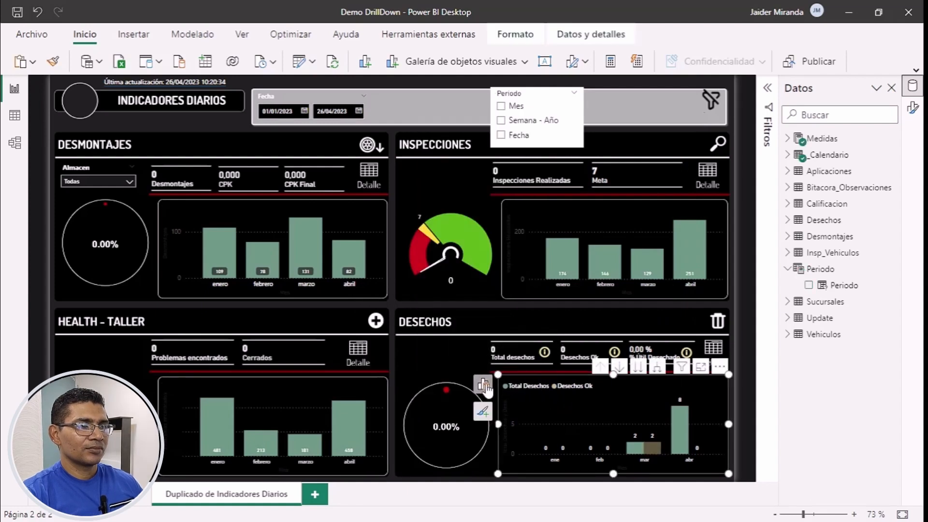
pyautogui.click(428, 239)
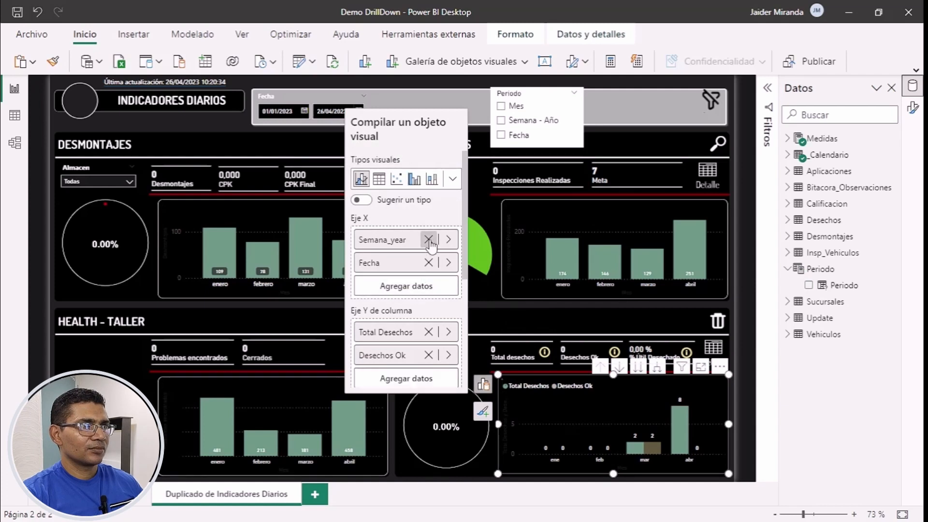
pyautogui.click(428, 241)
pyautogui.click(429, 240)
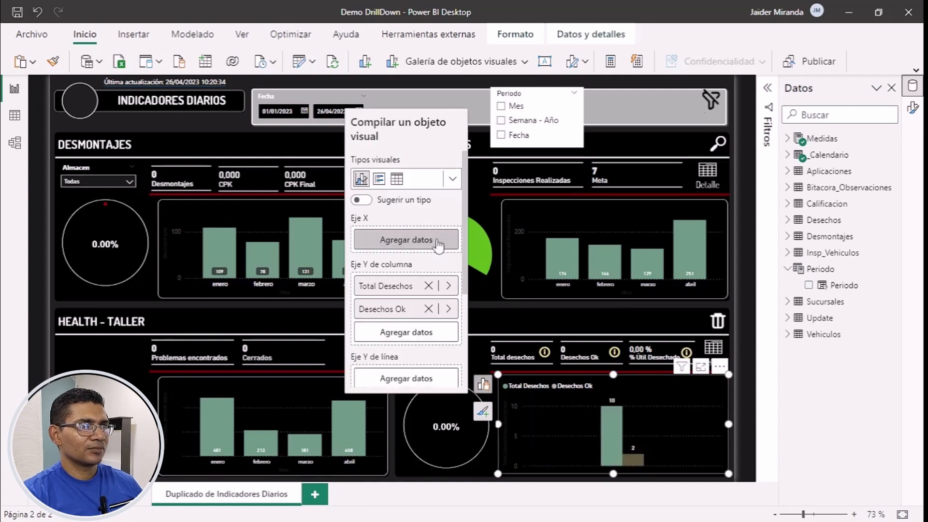
pyautogui.click(440, 242)
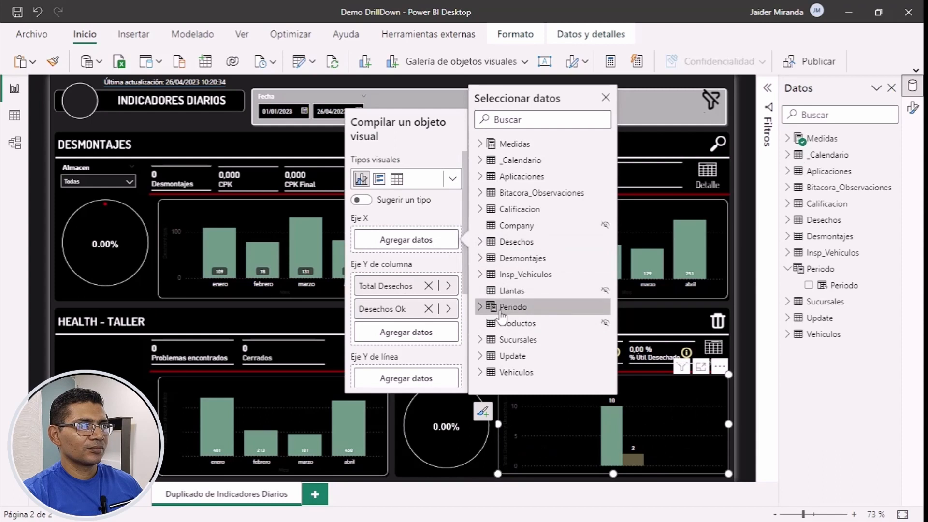
pyautogui.click(483, 309)
pyautogui.click(518, 324)
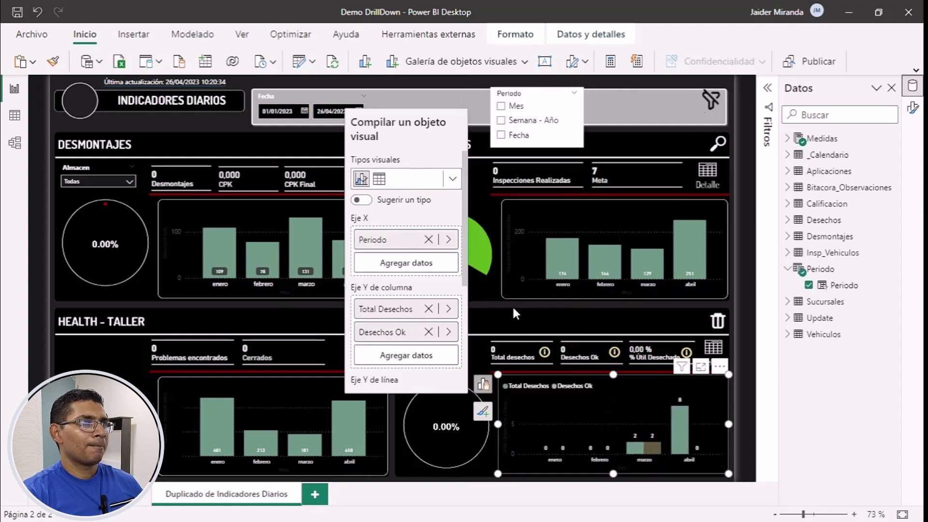
pyautogui.click(512, 305)
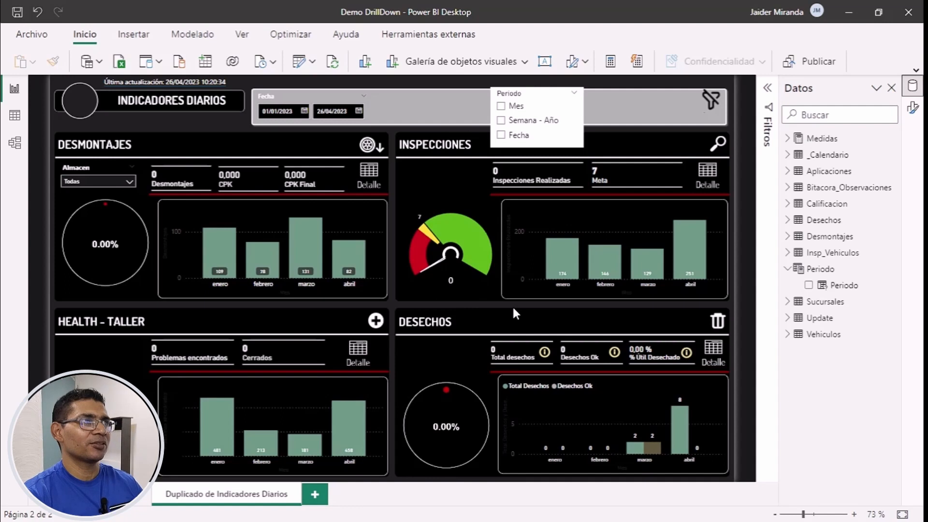
# - Shift the Periodo slicer toward the filter icon in the header band and add a new slicer on the _Calendario Mes field
pyautogui.moveTo(540, 97); pyautogui.dragTo(602, 99)
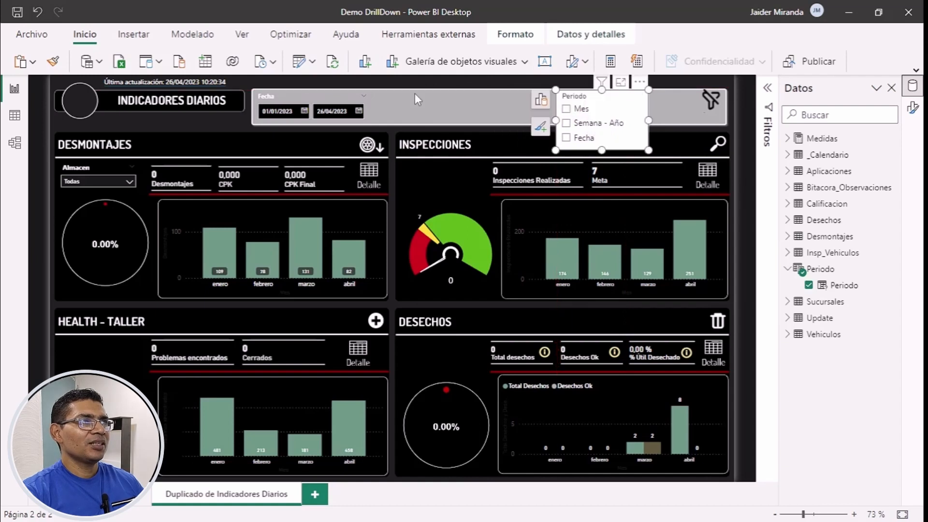
pyautogui.click(366, 62)
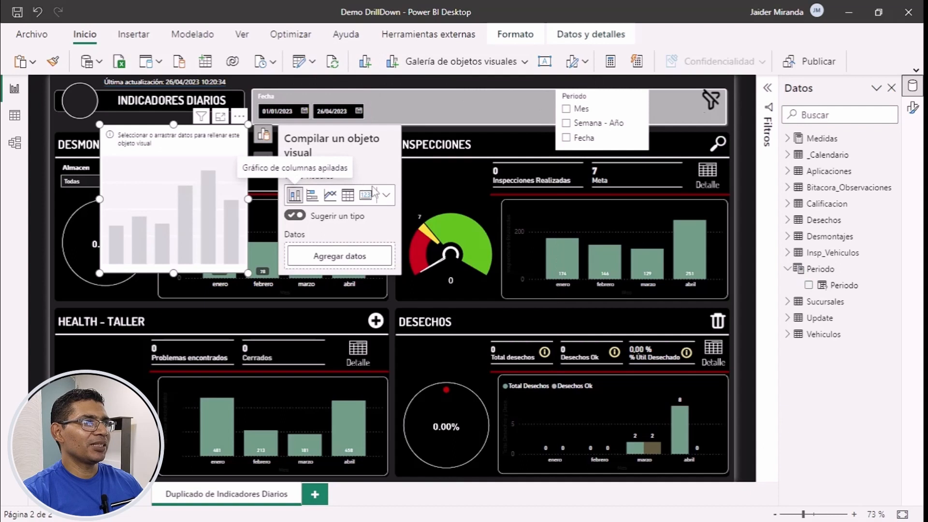
pyautogui.click(386, 196)
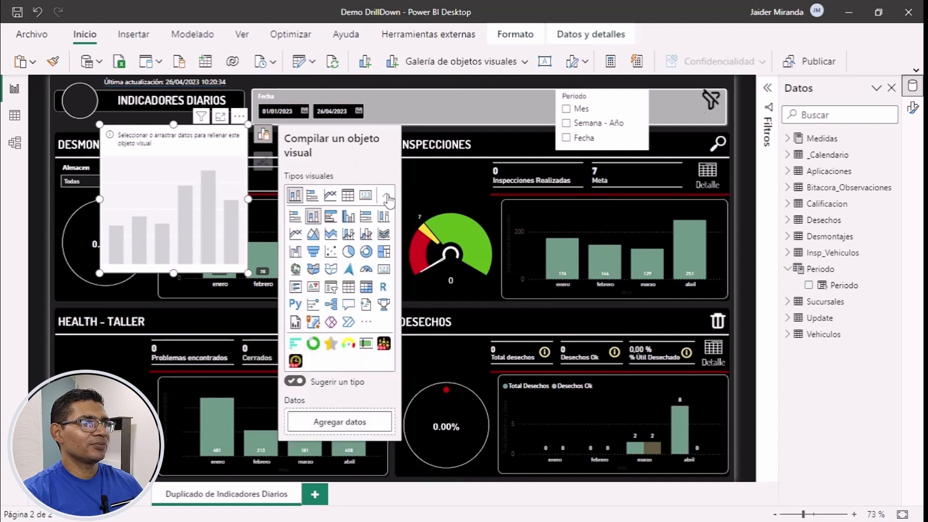
pyautogui.click(332, 289)
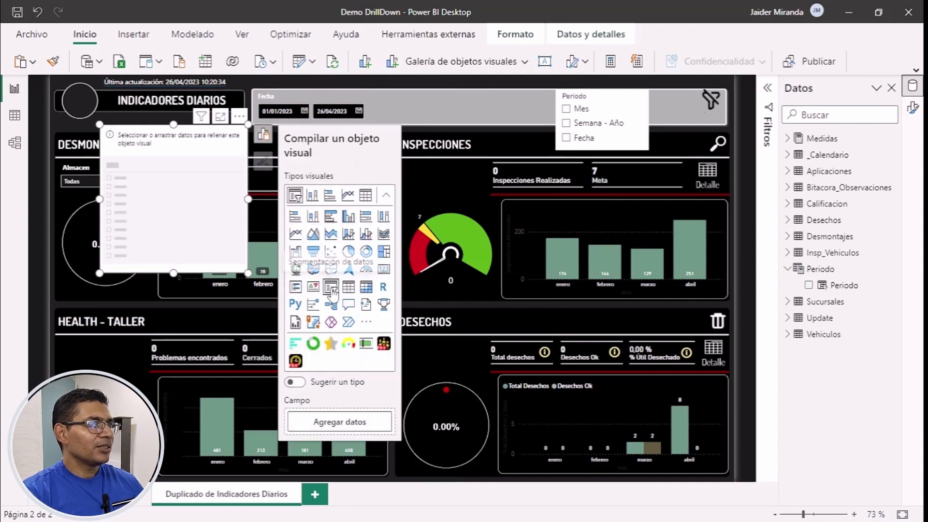
pyautogui.click(264, 138)
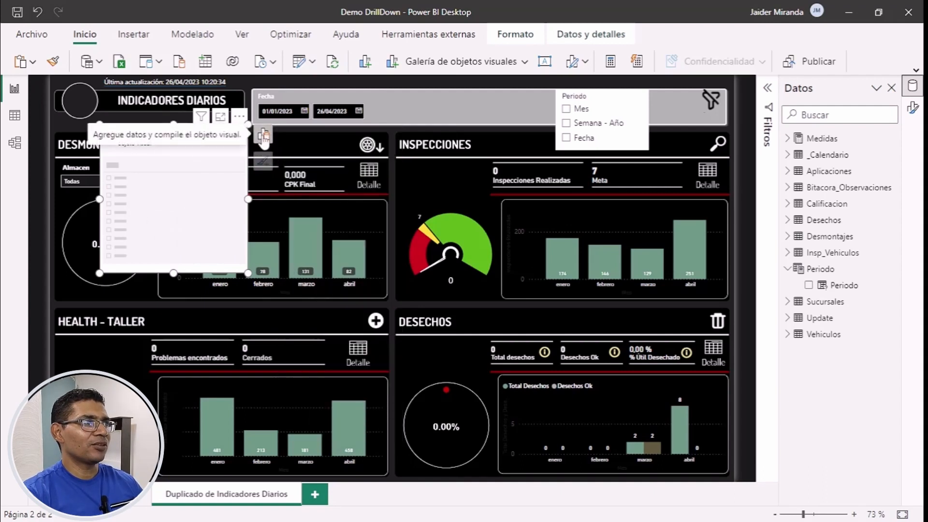
pyautogui.click(263, 138)
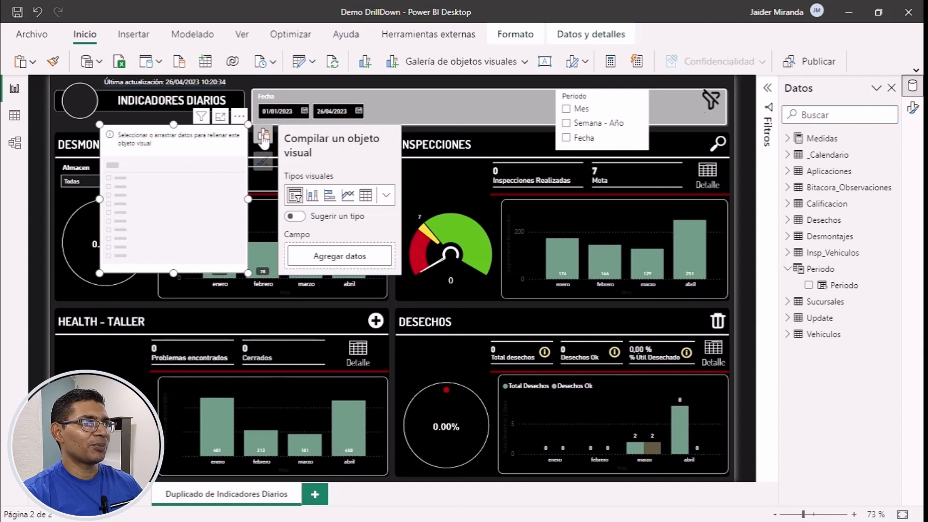
pyautogui.click(341, 264)
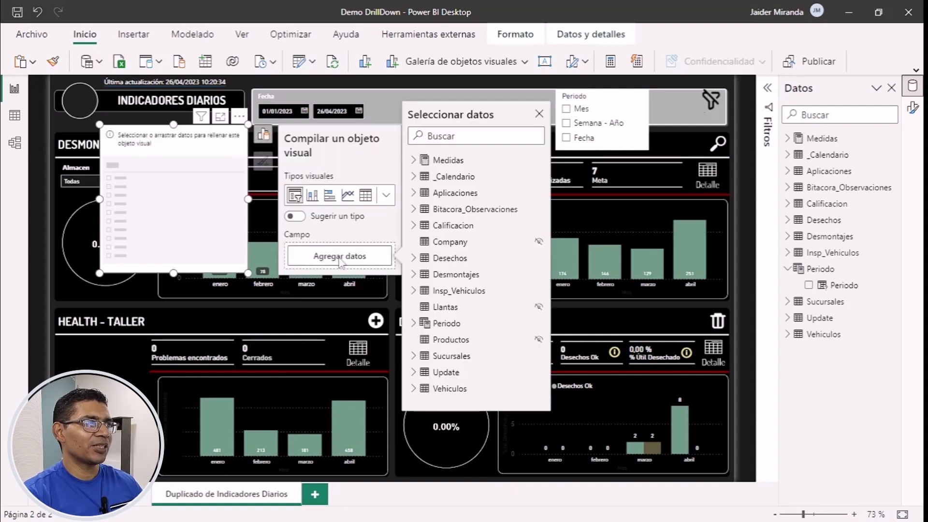
pyautogui.click(414, 177)
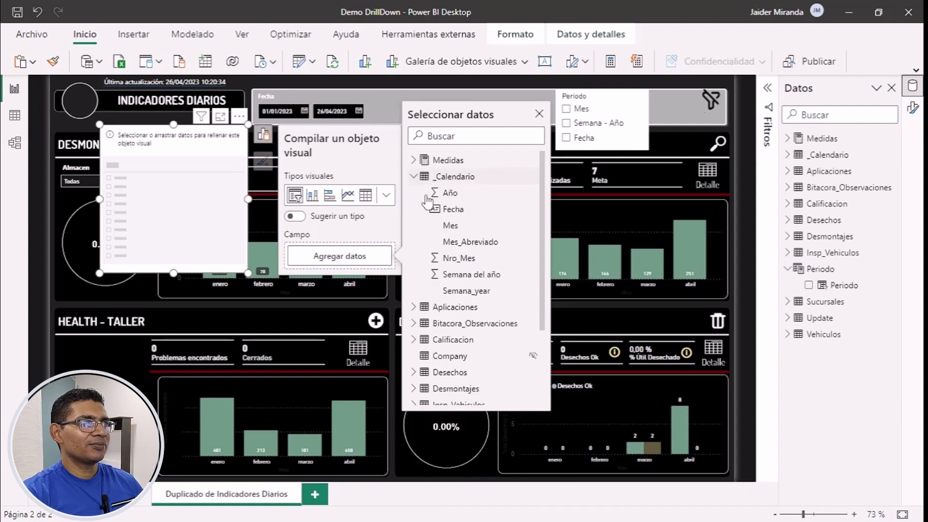
pyautogui.click(452, 226)
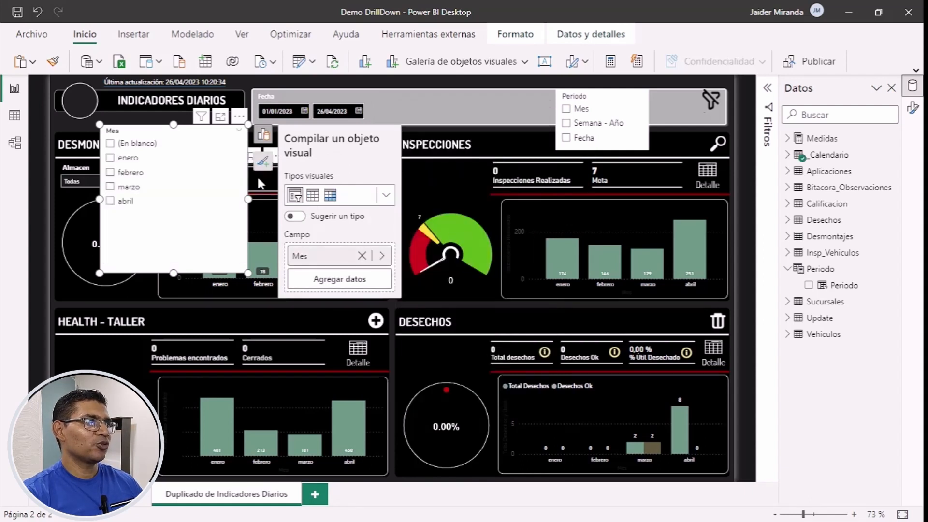
# - Move the Mes slicer into the header band between the Fecha and Periodo slicers and shorten it to fit its five options
pyautogui.moveTo(182, 138); pyautogui.dragTo(467, 100)
pyautogui.moveTo(457, 236); pyautogui.dragTo(457, 175)
pyautogui.moveTo(456, 95); pyautogui.dragTo(468, 98)
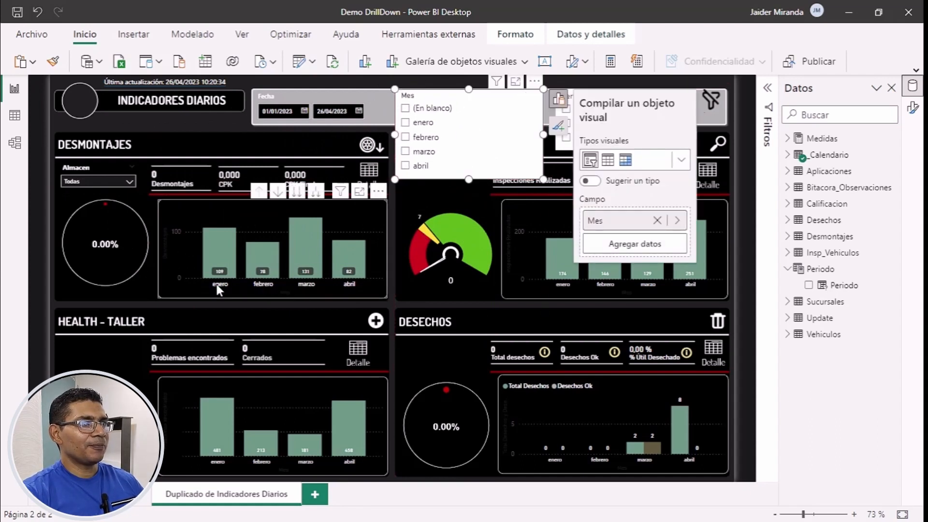
pyautogui.click(210, 119)
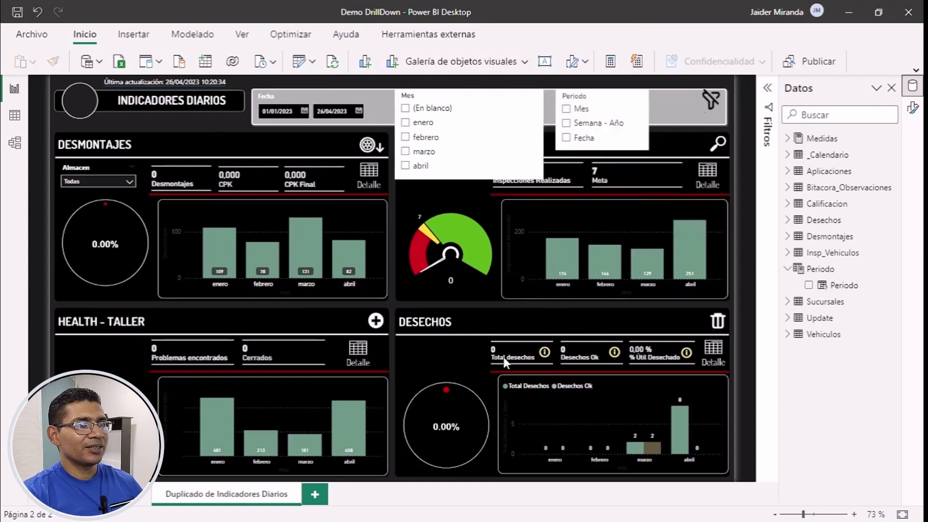
# - Alternate the four charts between Semana - Año and Fecha with the Periodo slicer, leaving Fecha selected
pyautogui.moveTo(333, 430)
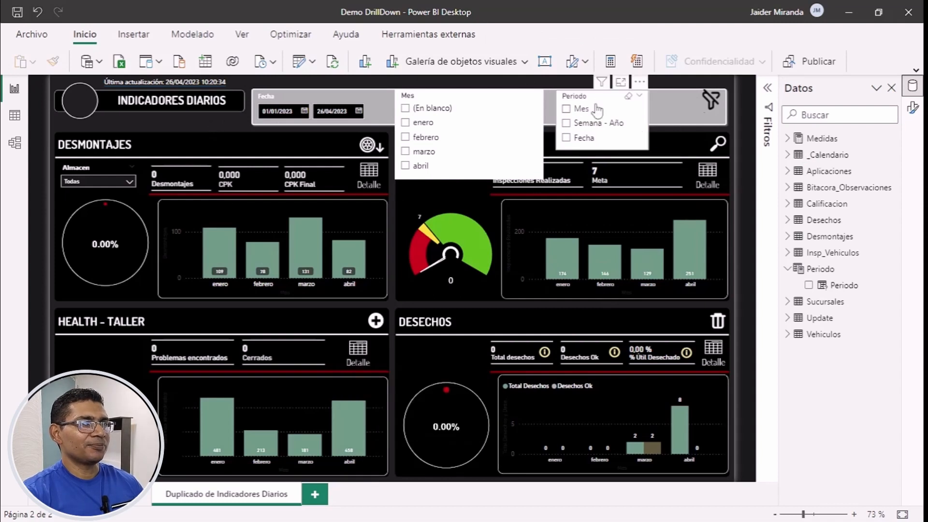
pyautogui.click(567, 124)
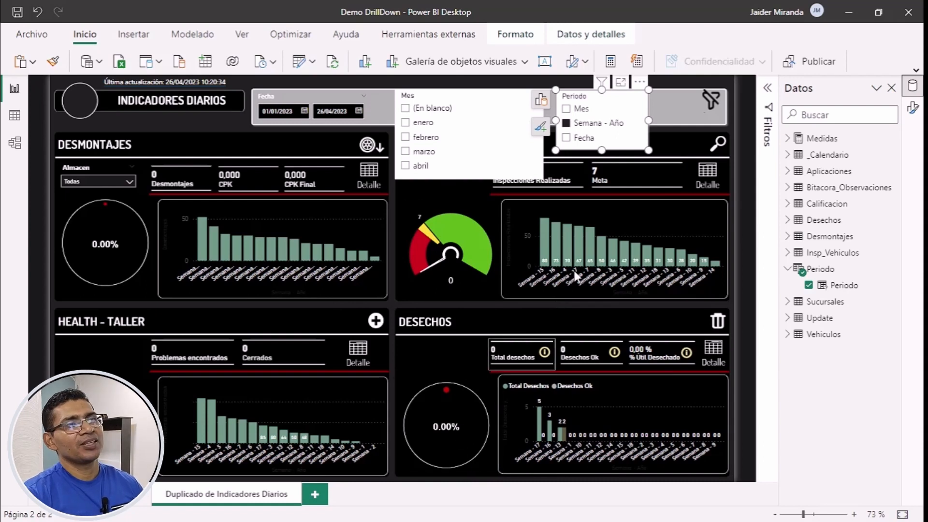
pyautogui.click(566, 139)
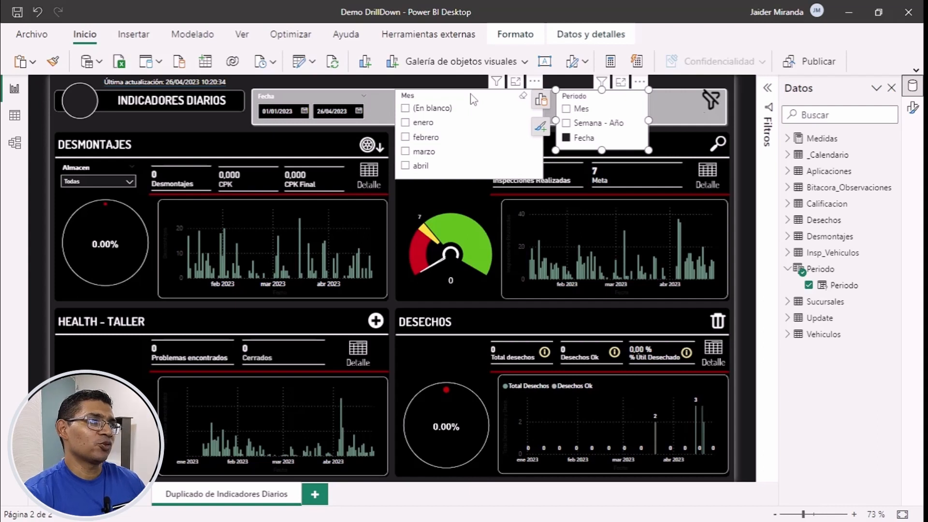
pyautogui.click(567, 125)
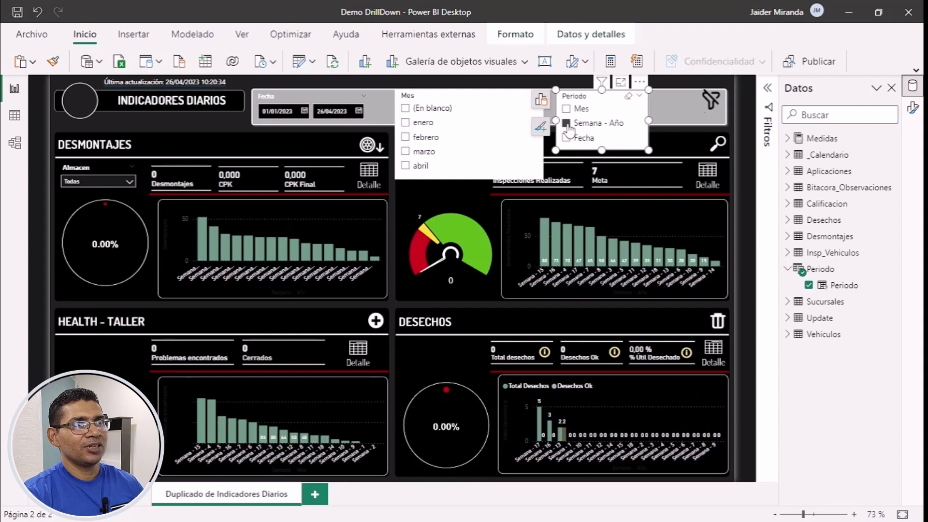
pyautogui.click(566, 139)
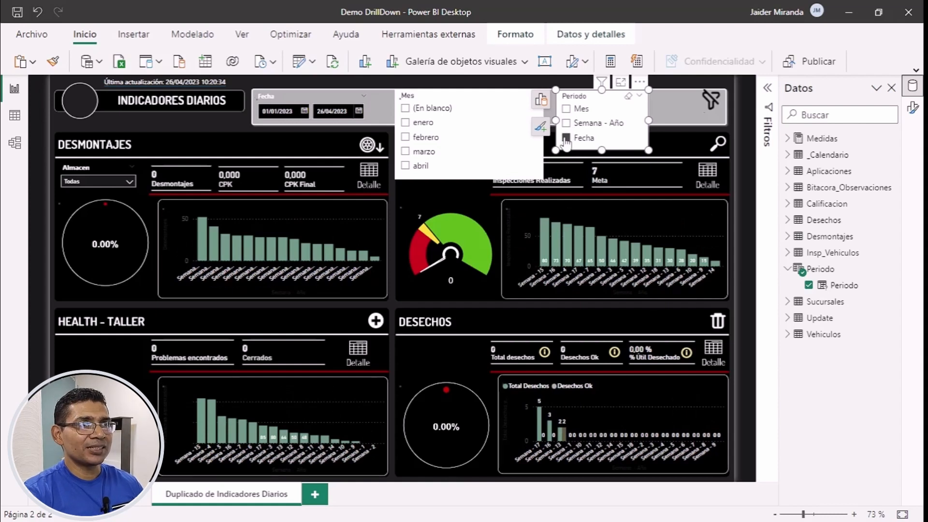
# - Filter the dashboard by enero, febrero, marzo and abril in turn with the Mes slicer, leaving abril selected
pyautogui.click(406, 124)
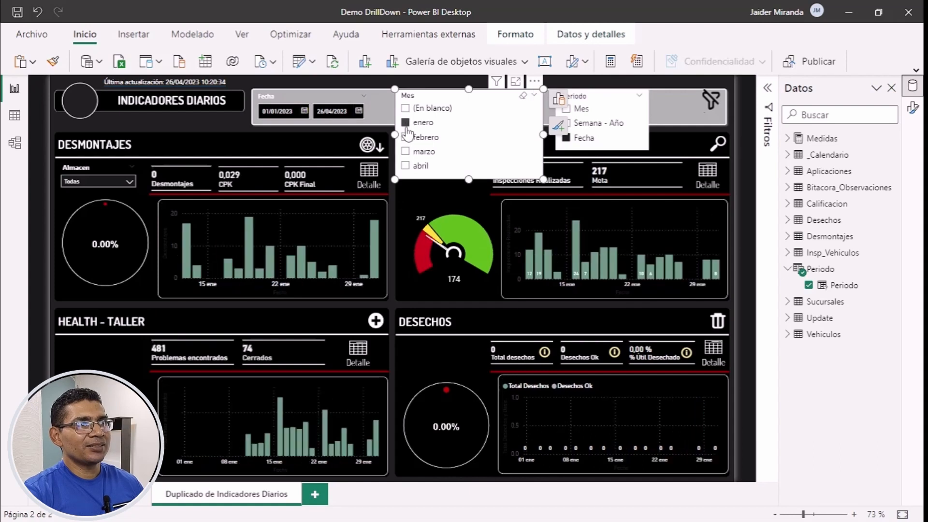
pyautogui.click(406, 138)
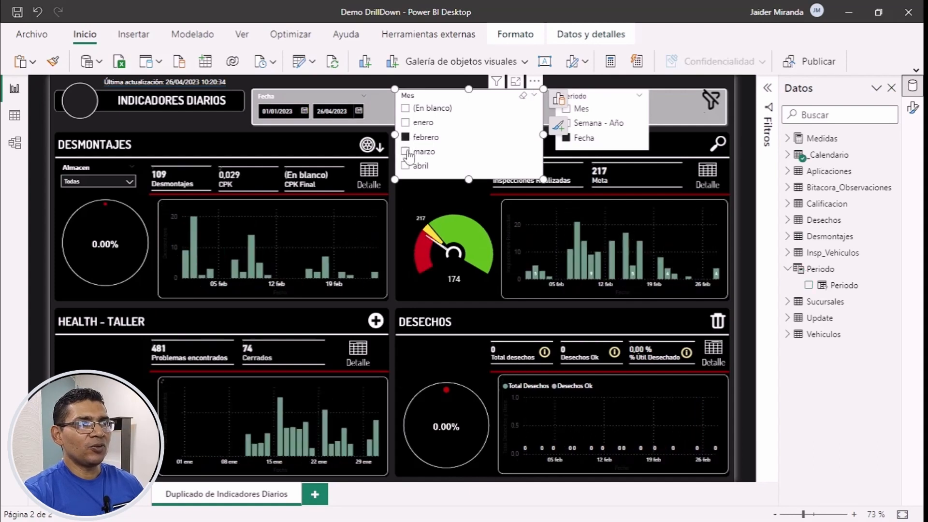
pyautogui.click(407, 152)
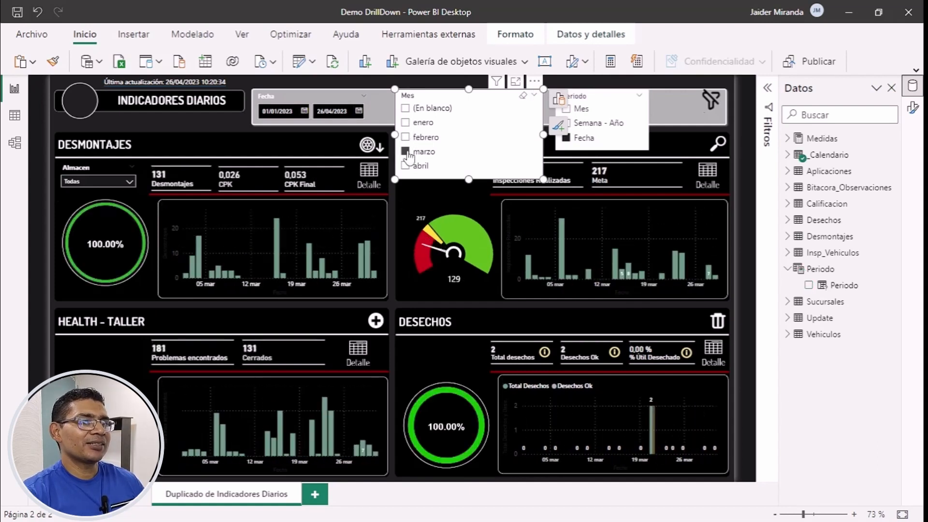
pyautogui.click(405, 166)
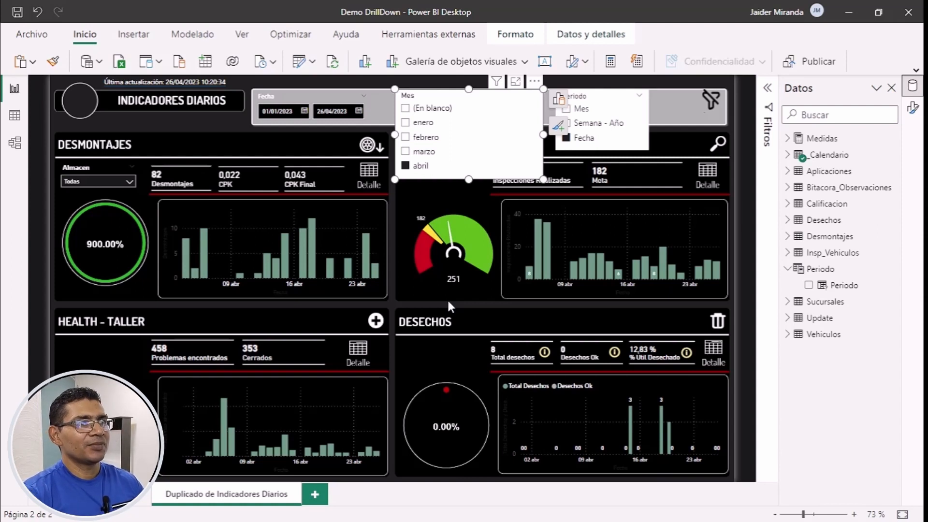
pyautogui.click(679, 154)
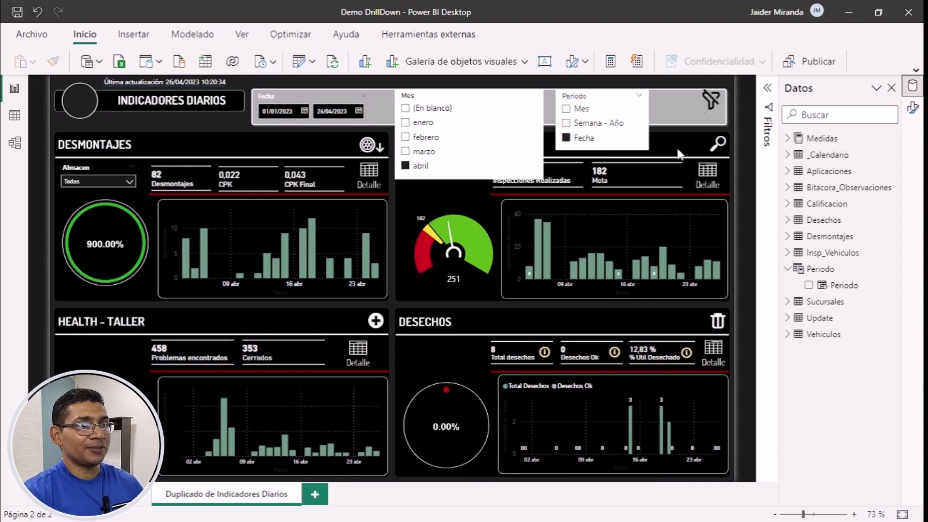
# - Space the header slicers apart by shifting Mes toward the Fecha slicer and Periodo toward the filter icon
pyautogui.moveTo(486, 93); pyautogui.dragTo(461, 97)
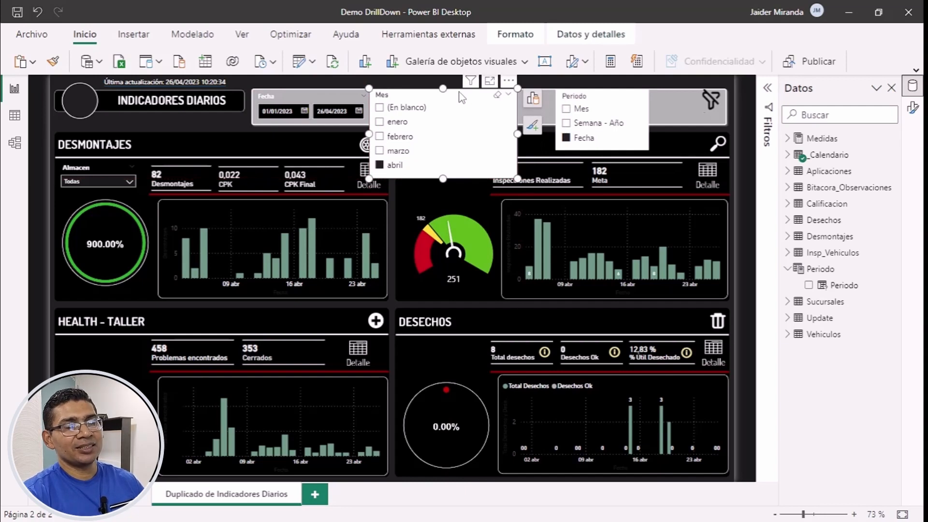
pyautogui.moveTo(614, 107); pyautogui.dragTo(665, 105)
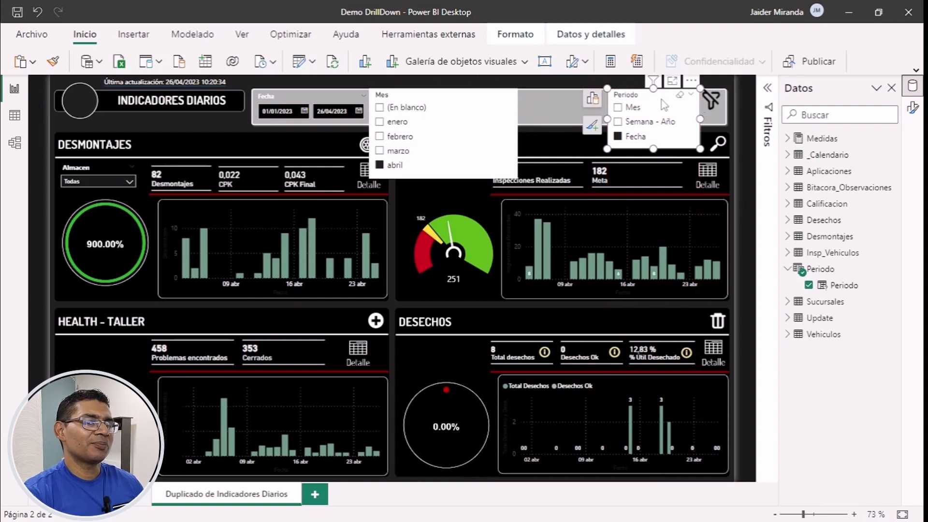